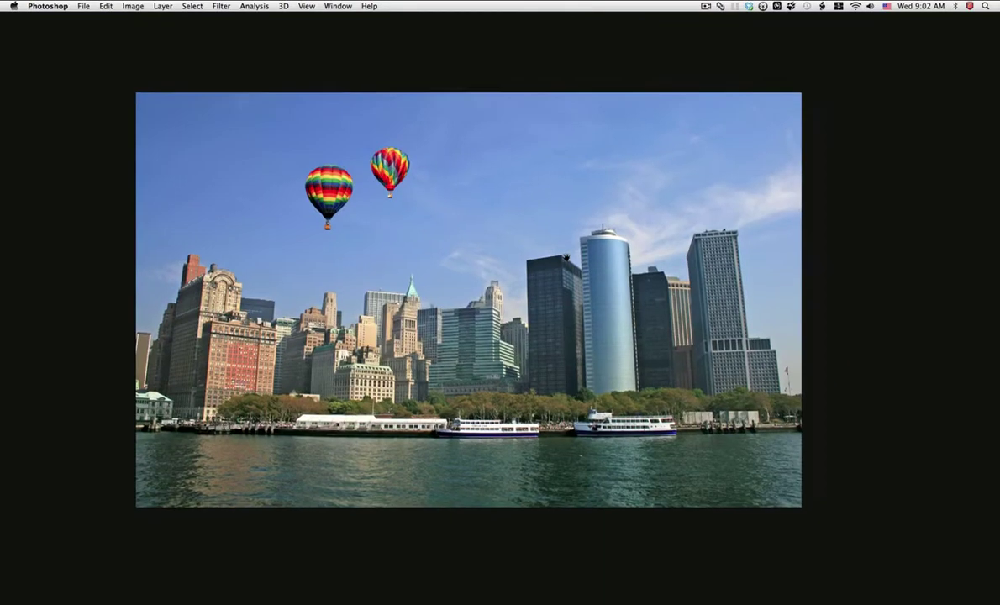
Step: Show the workspace panels, convert the locked background into an editable layer and add a new empty layer above it
key(Tab)
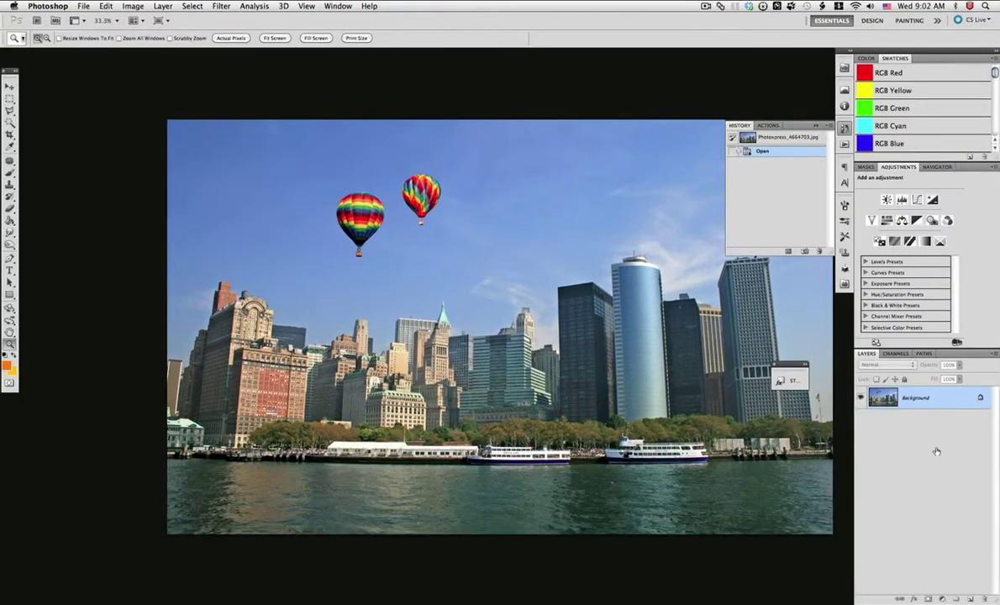
double_click(934, 400)
click(592, 277)
click(970, 599)
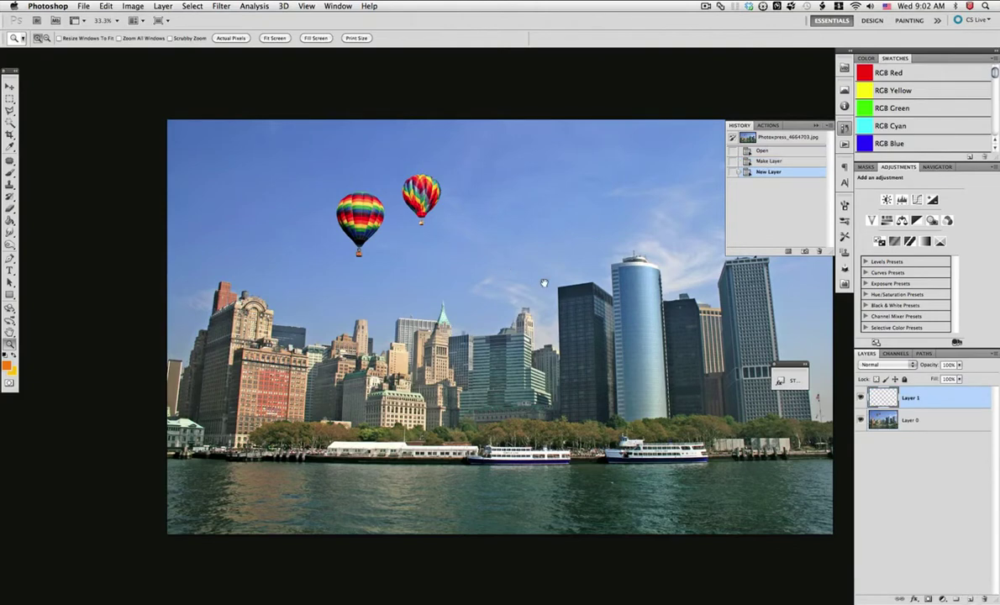
Step: Activate the Brush tool and choose the soft textured 277 px brush preset
drag(543, 283, 488, 293)
key(b)
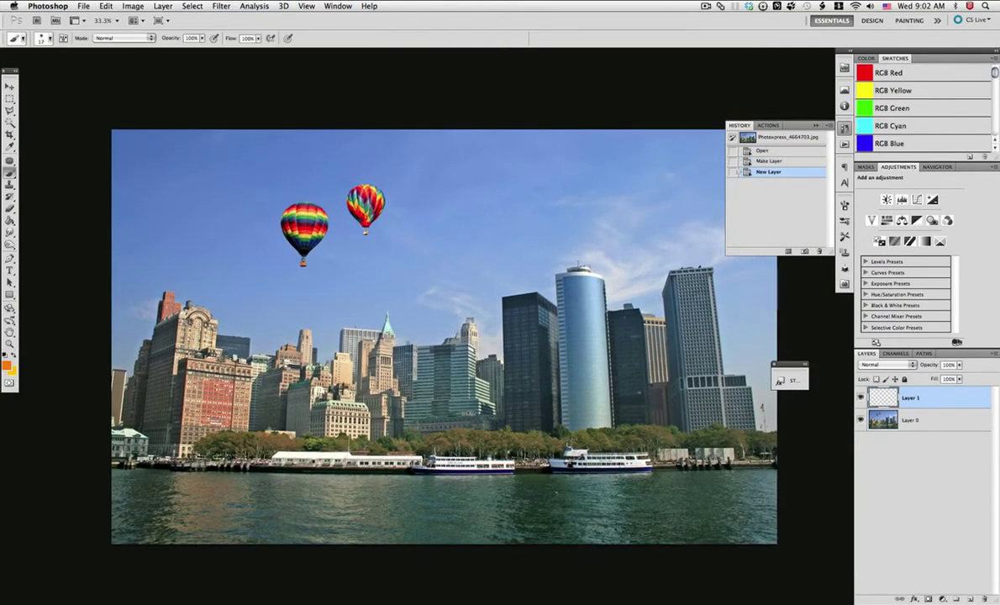
right_click(556, 491)
drag(714, 376, 718, 535)
click(661, 514)
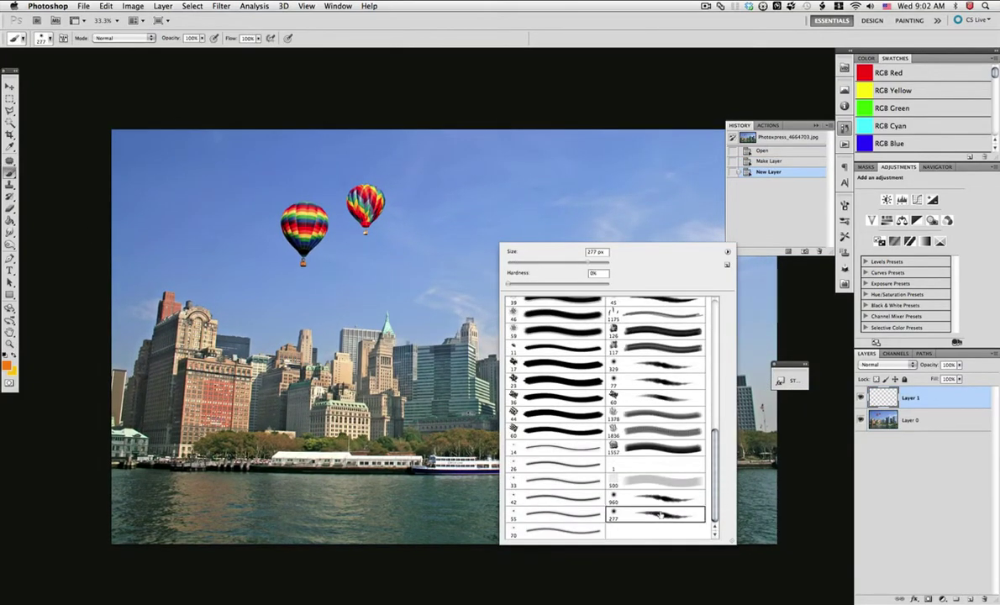
click(525, 74)
Step: Set the brush's Shape Dynamics size control and Transfer opacity control to Pen Pressure
click(844, 207)
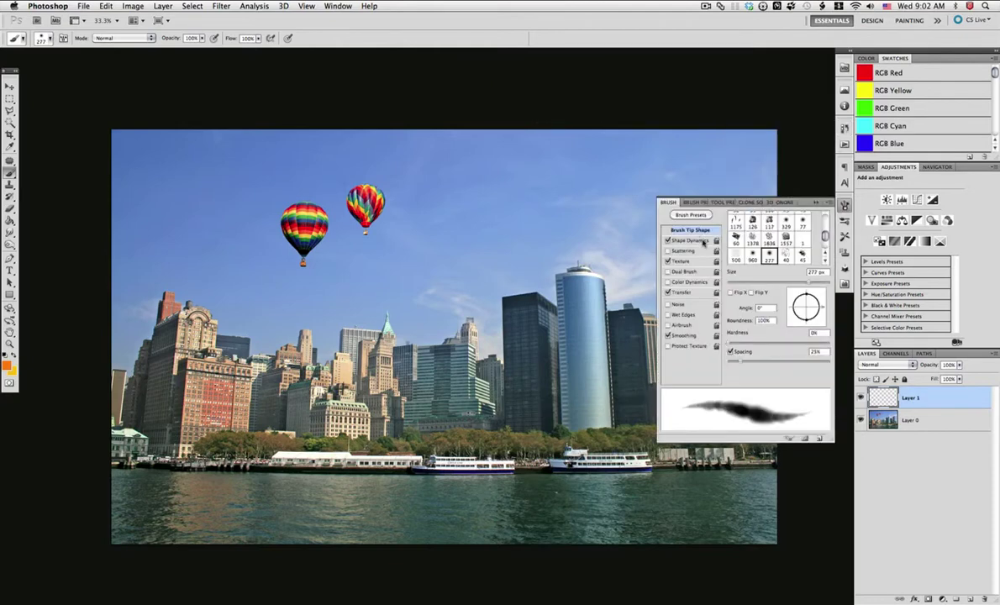
click(691, 240)
click(780, 234)
click(768, 225)
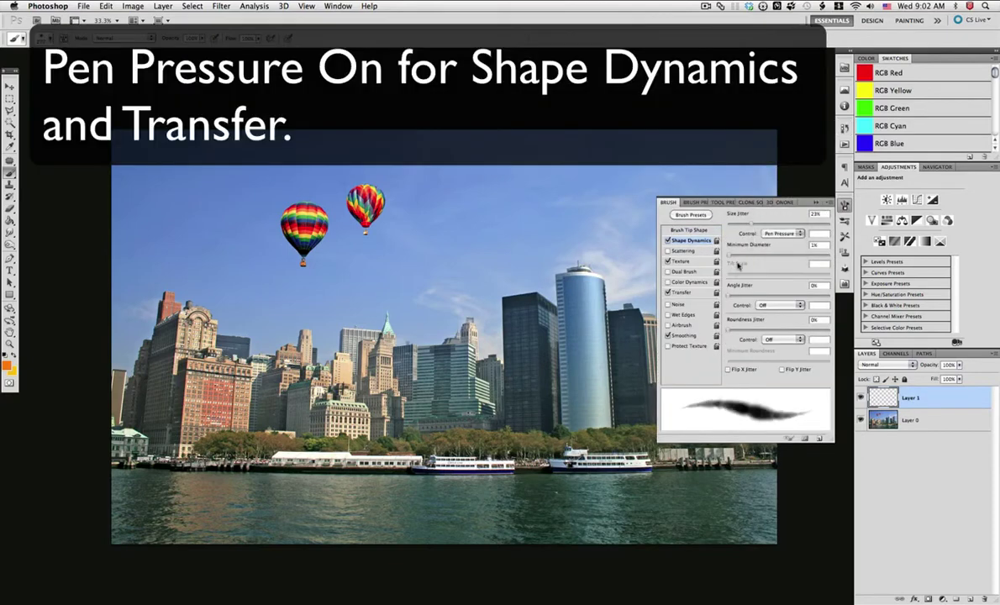
click(682, 261)
click(681, 291)
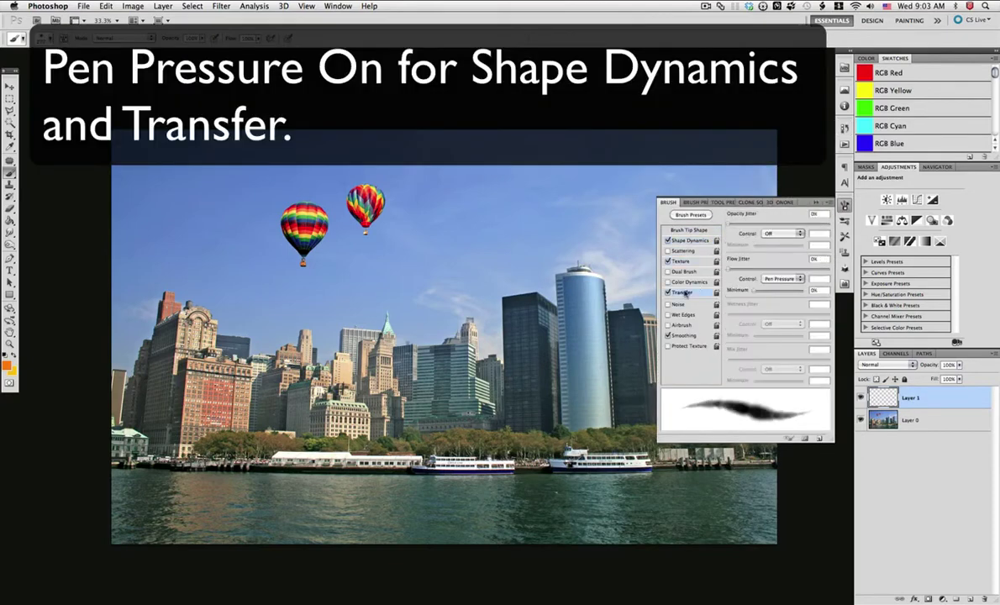
click(780, 232)
click(774, 248)
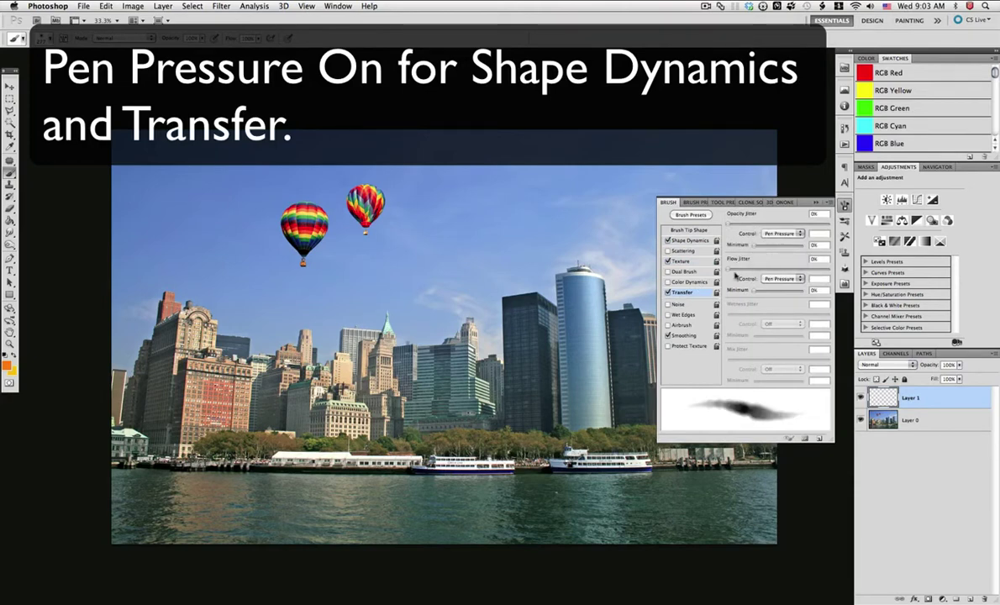
Step: Set the brush tip spacing to 21%, review the Transfer options and close the brush settings
click(688, 230)
drag(739, 361, 737, 361)
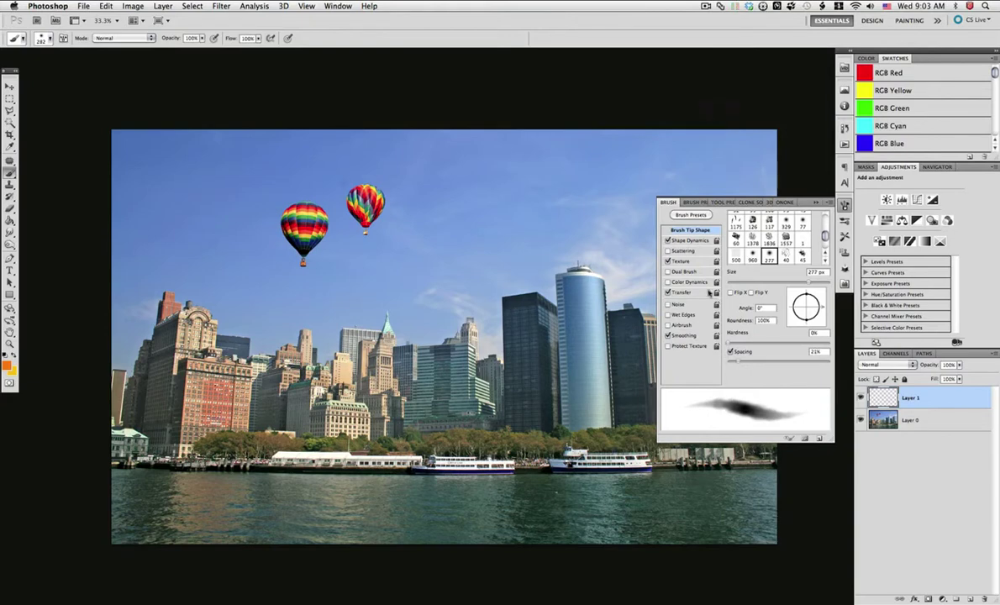
click(681, 291)
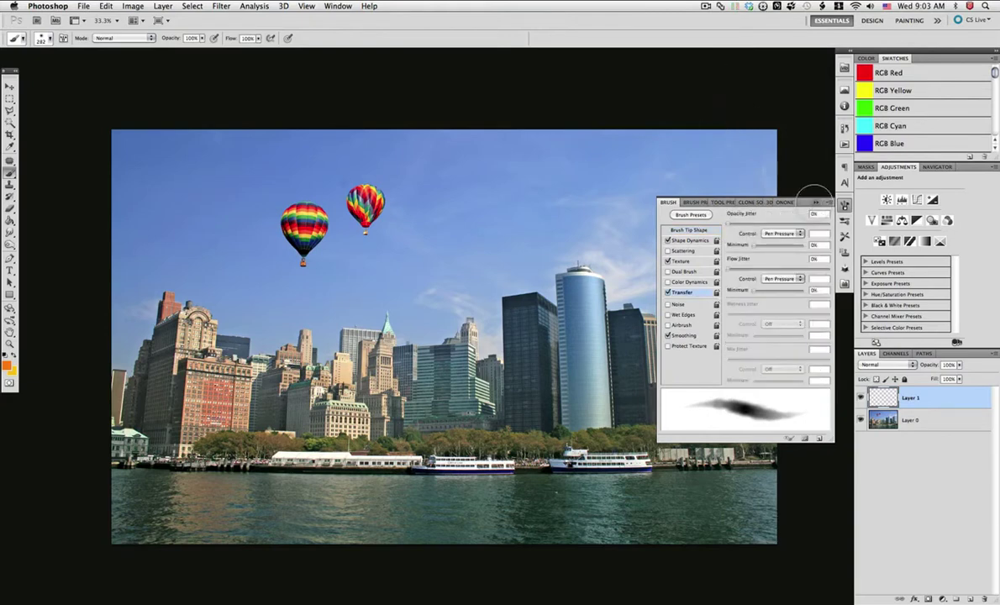
click(815, 203)
Step: Set the foreground colour to a pale near-white, starting from a light tone sampled from the sky
key(alt)
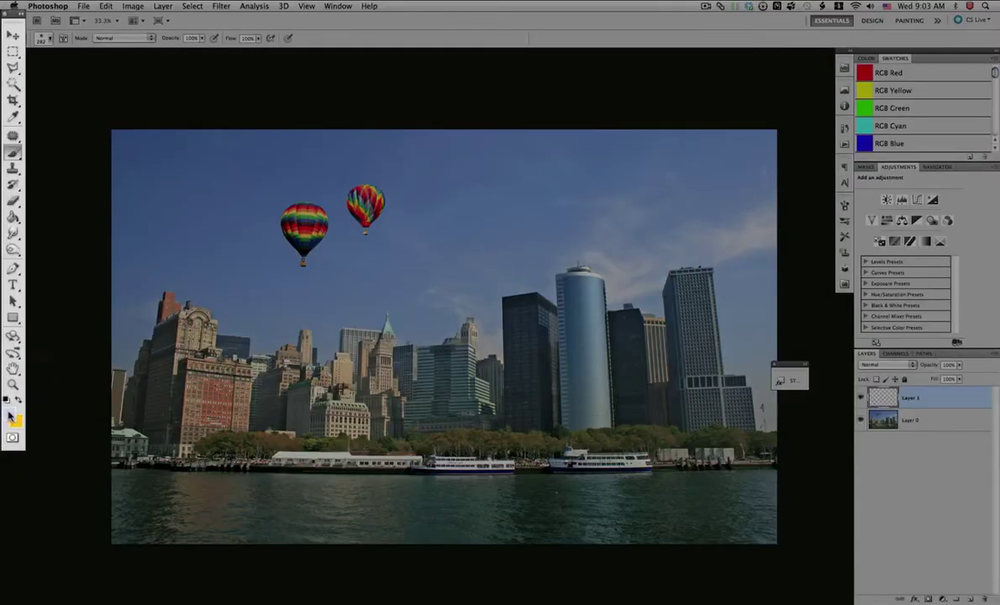
click(8, 366)
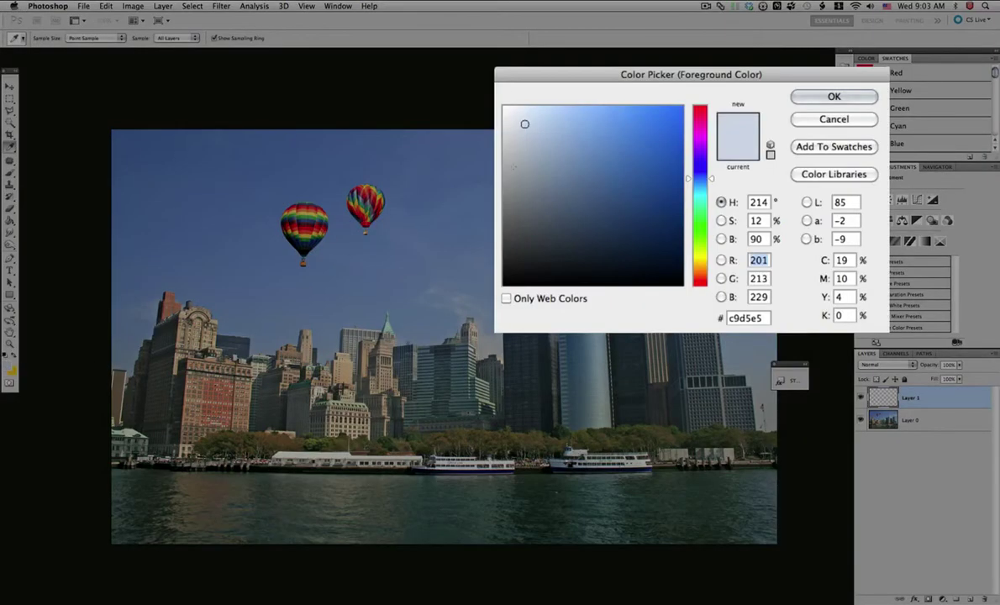
click(517, 124)
drag(516, 124, 501, 125)
click(814, 97)
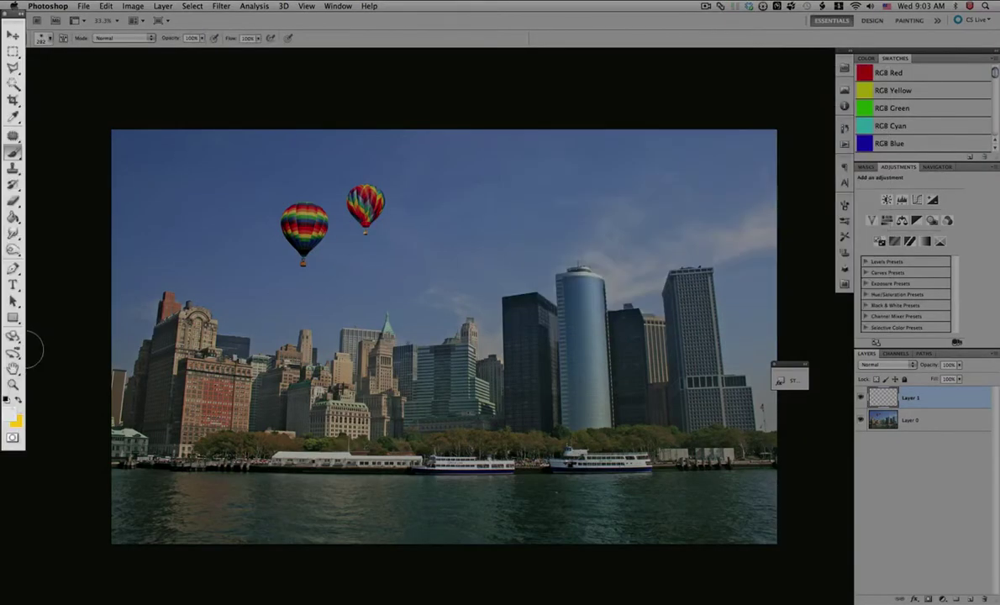
Step: Swap the foreground and background colours and replace the yellow with a medium-dark grey for the smoke shadows
key(alt)
alt+click(672, 222)
click(10, 412)
click(504, 196)
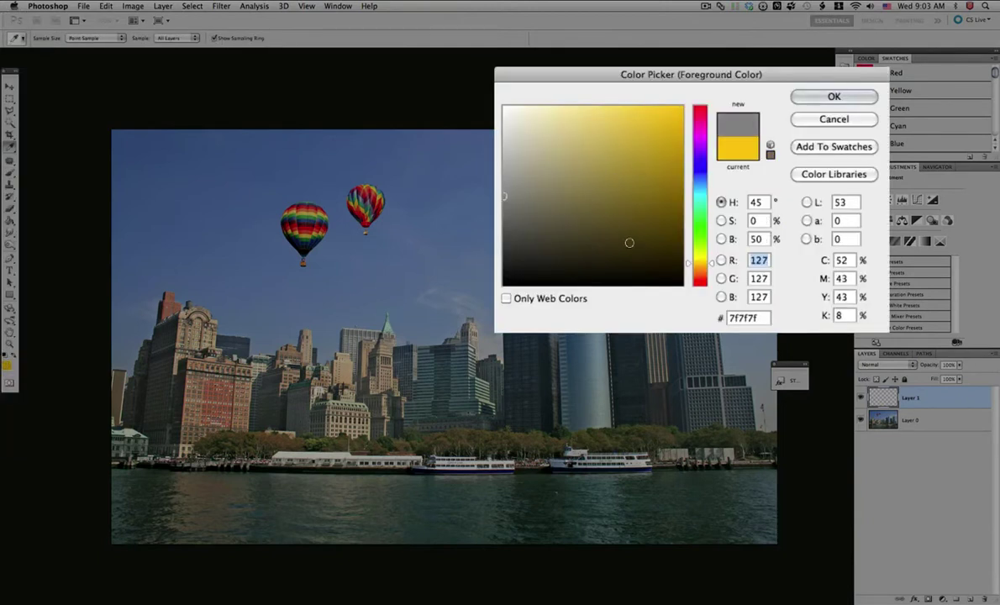
click(470, 301)
mouse_move(525, 188)
mouse_down()
mouse_move(507, 194)
mouse_move(529, 202)
mouse_up()
click(810, 98)
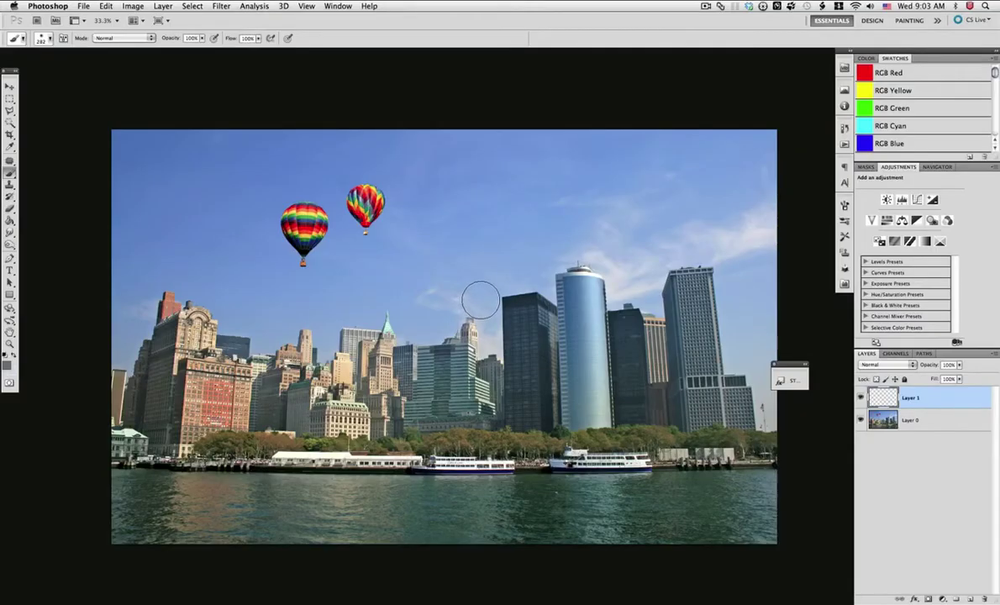
Step: With the pale colour, paint a diagonal smoke trail across the skyline from the older buildings on the left to the image's right edge
click(13, 357)
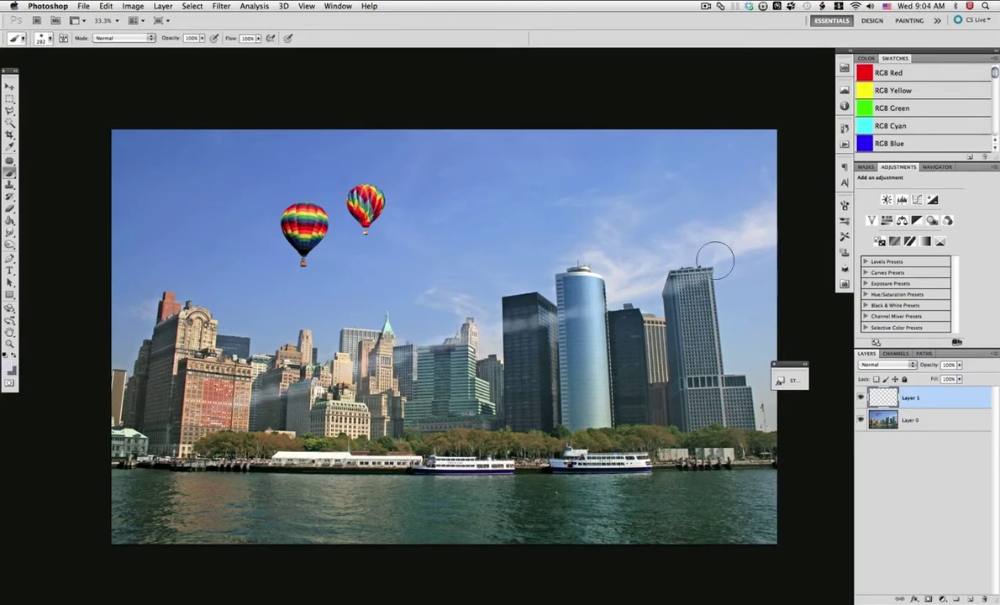
drag(269, 393, 778, 238)
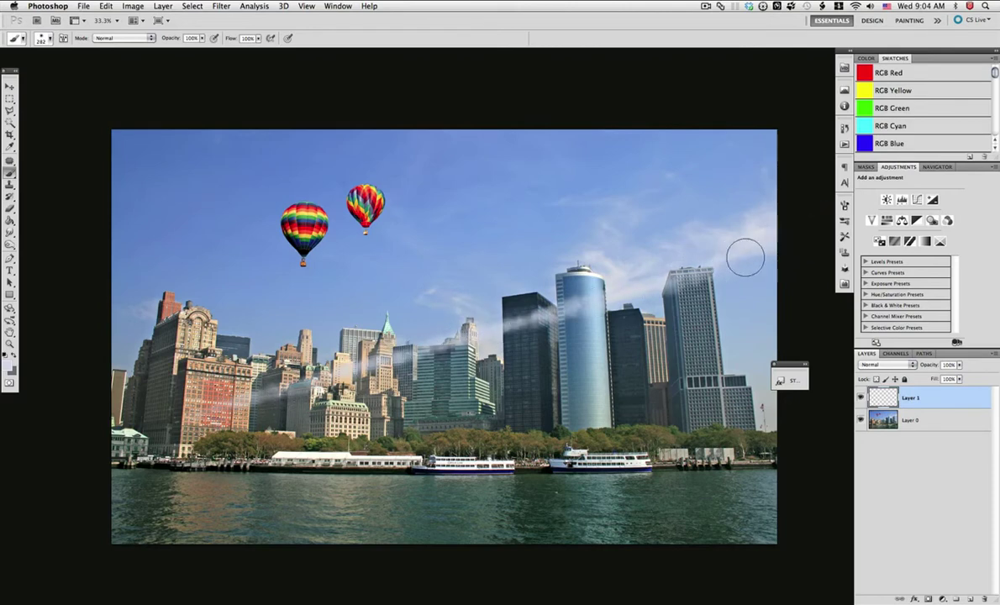
drag(300, 381, 796, 239)
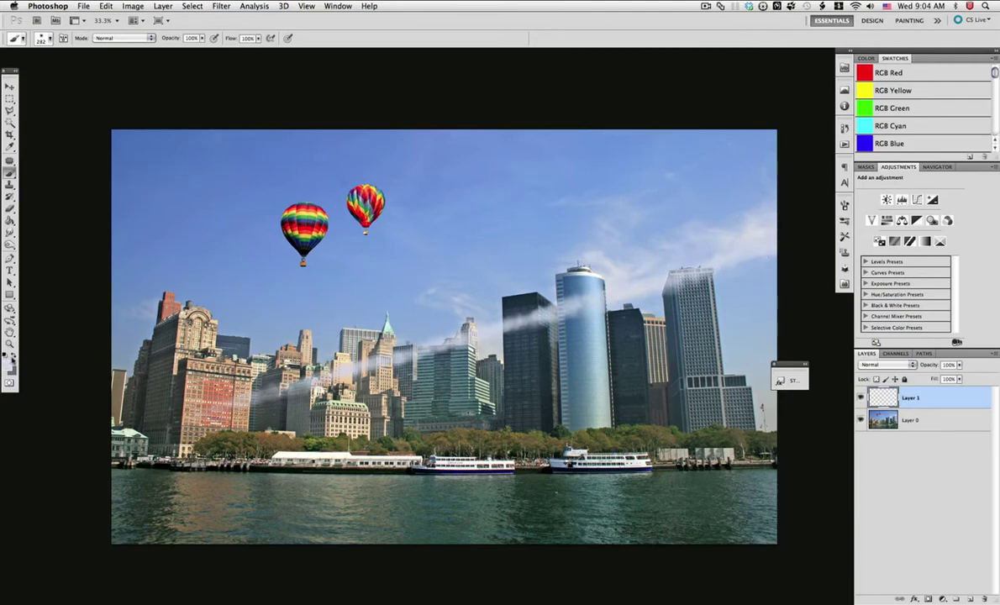
Step: With the grey colour, paint shading strokes along the whole diagonal smoke trail
drag(304, 348, 716, 259)
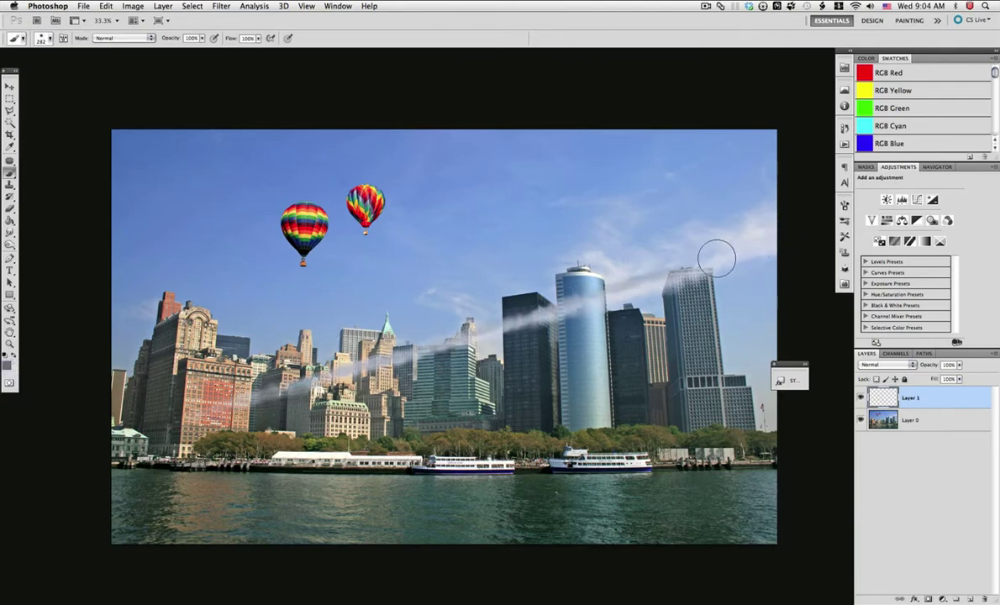
key(super+z)
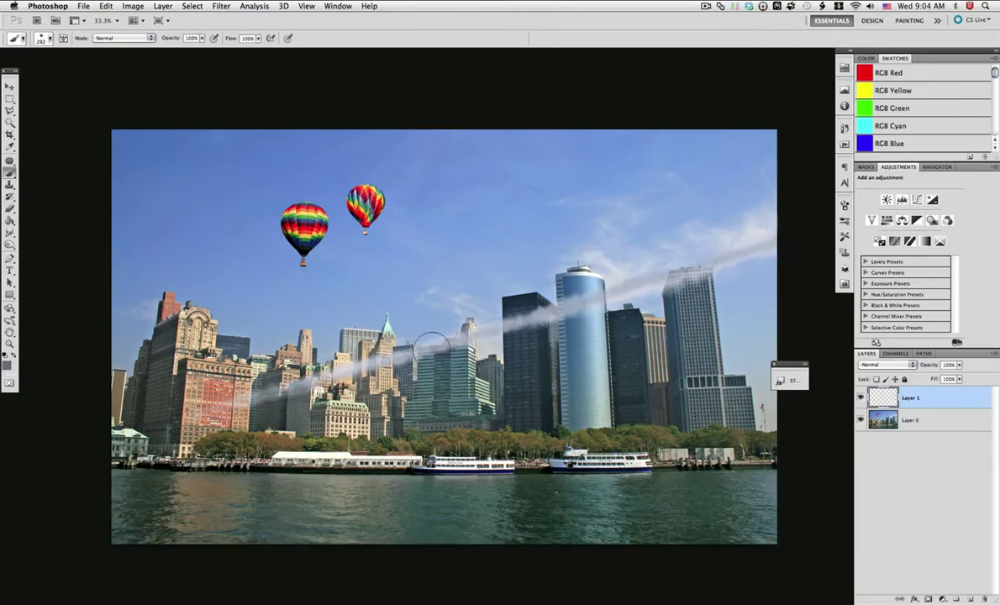
mouse_move(290, 360)
mouse_down()
mouse_move(471, 304)
mouse_move(714, 252)
mouse_move(752, 223)
mouse_up()
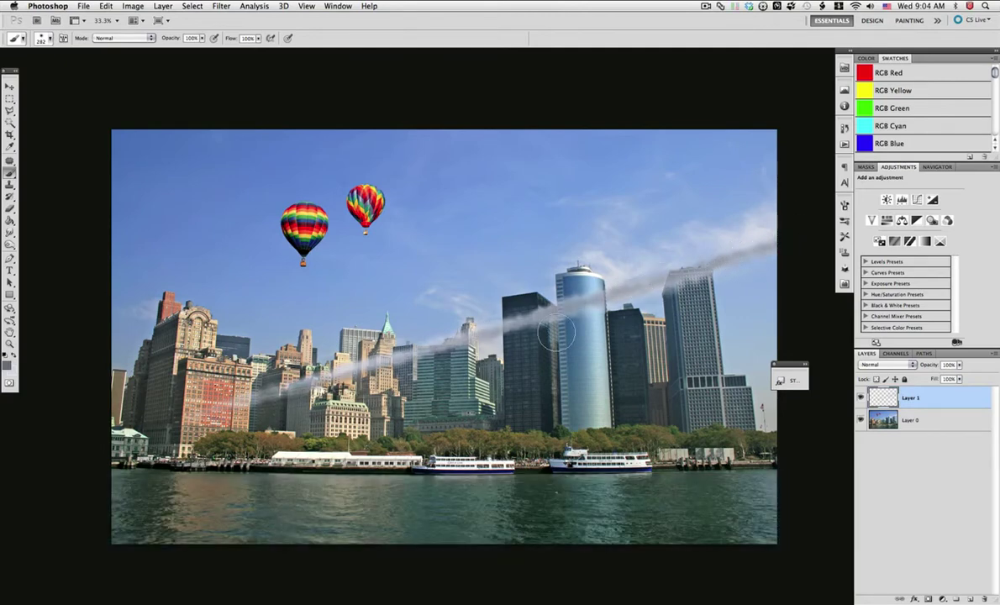
drag(292, 391, 826, 223)
drag(287, 394, 793, 236)
Step: Swap back to the pale colour and brush highlights along the upper side of the shaded smoke trail
key(x)
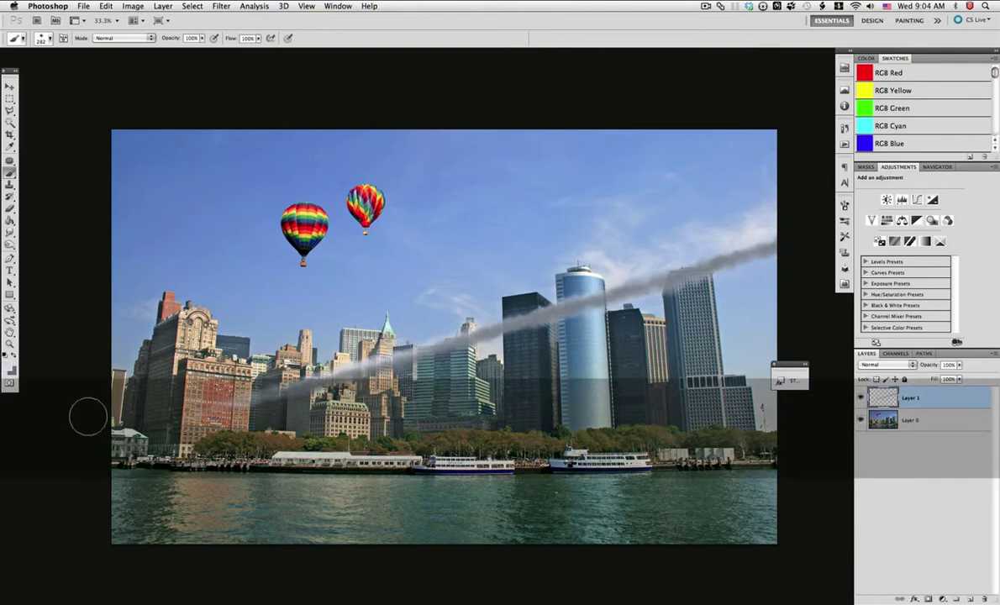
drag(278, 391, 768, 243)
mouse_move(323, 340)
mouse_down()
mouse_move(626, 256)
mouse_move(761, 239)
mouse_up()
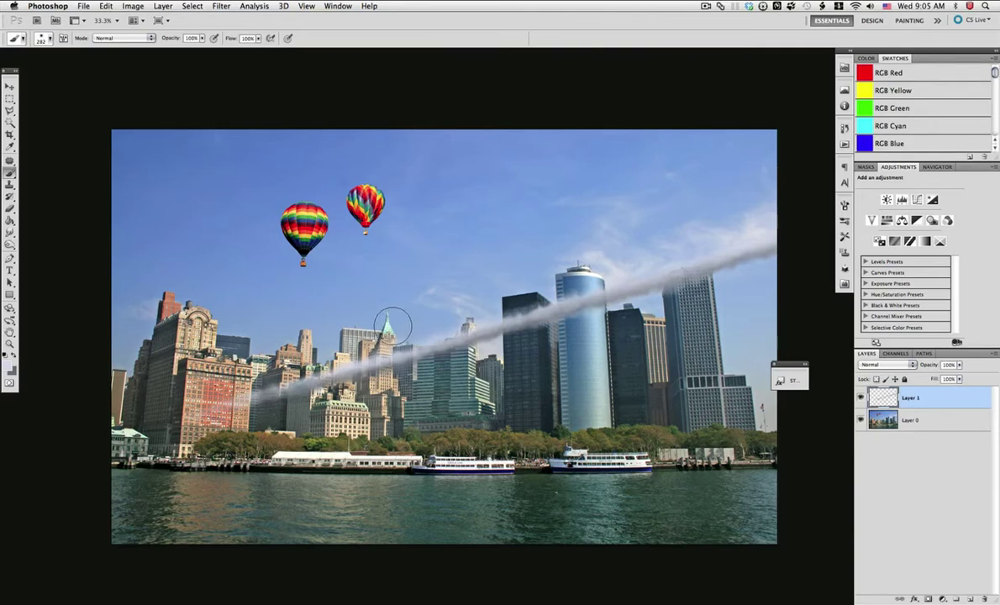
Step: Paint a second shaded smoke trail above the first, from the green spire to the image's right edge, and undo the last stroke
mouse_move(750, 190)
mouse_down()
mouse_move(395, 312)
mouse_move(750, 185)
mouse_up()
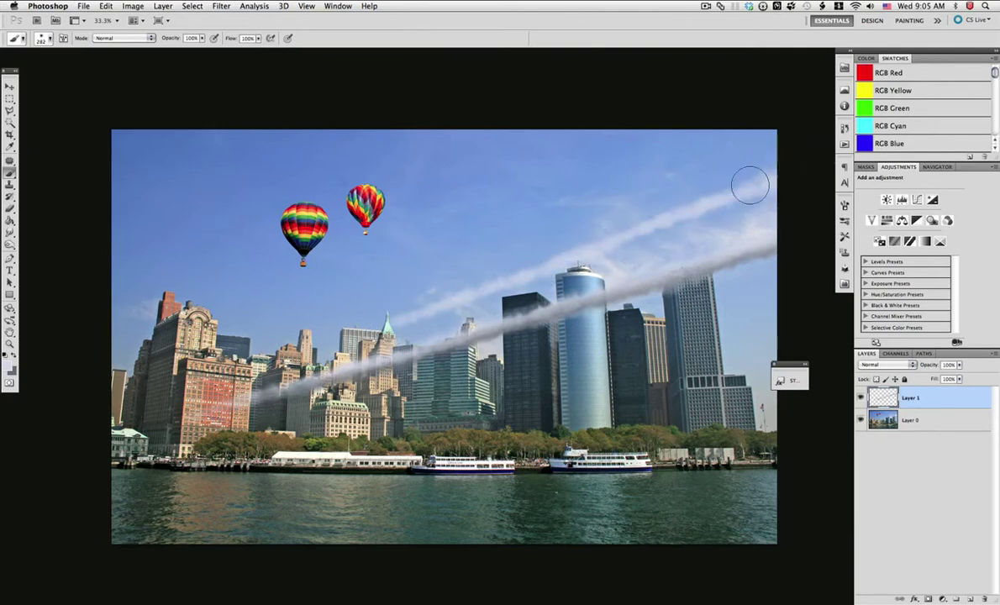
mouse_move(390, 319)
mouse_down()
mouse_move(650, 224)
mouse_move(714, 173)
mouse_up()
drag(385, 324, 759, 183)
mouse_move(369, 304)
mouse_down()
mouse_move(698, 194)
mouse_move(747, 155)
mouse_up()
drag(461, 295, 618, 228)
key(super+z)
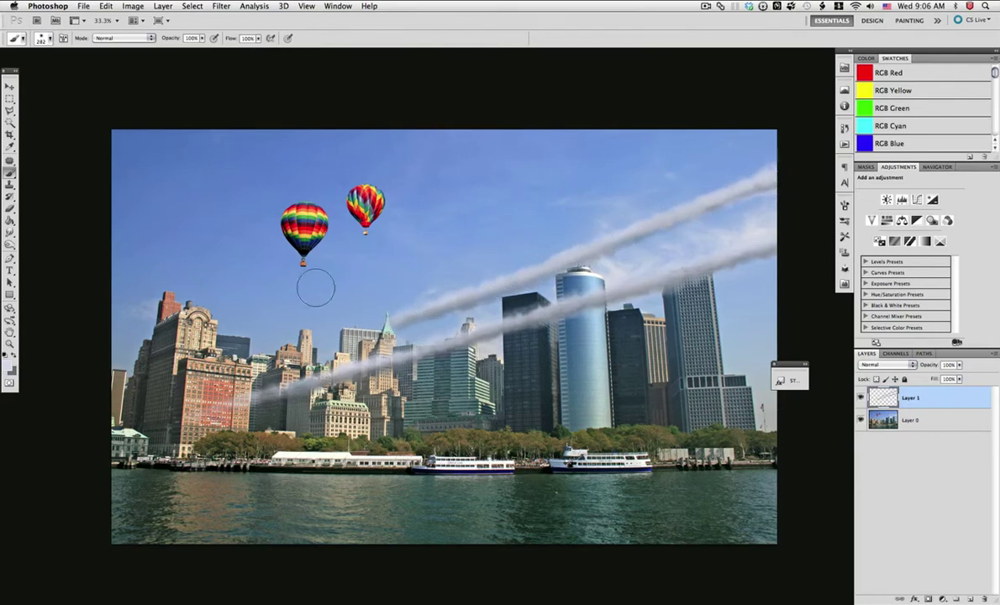
Step: Select the upper smoke trail with a Polygonal Lasso outline that excludes the lower trail
click(10, 110)
click(373, 328)
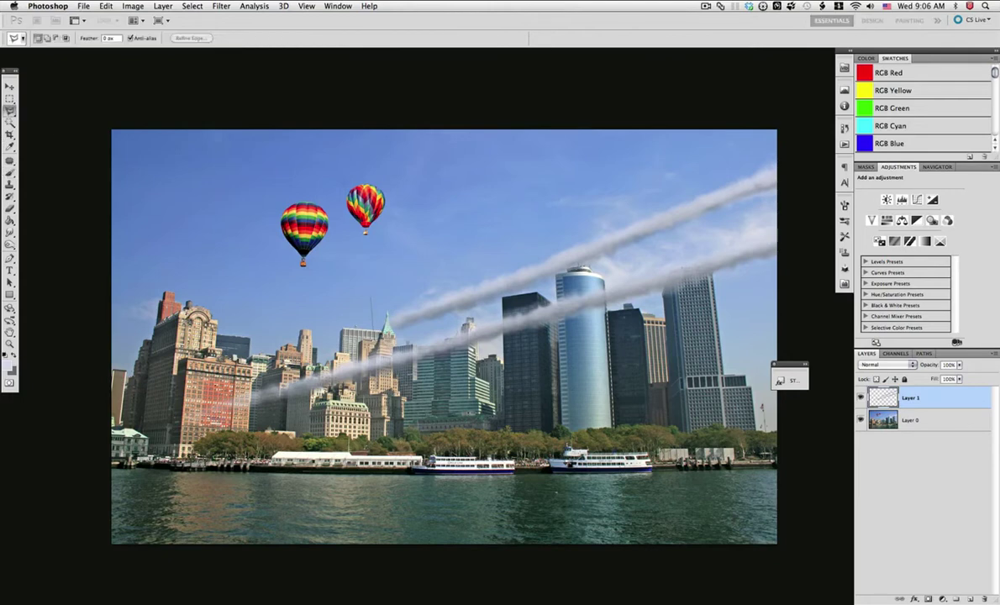
mouse_move(504, 305)
mouse_down()
mouse_move(739, 225)
mouse_move(799, 128)
mouse_up()
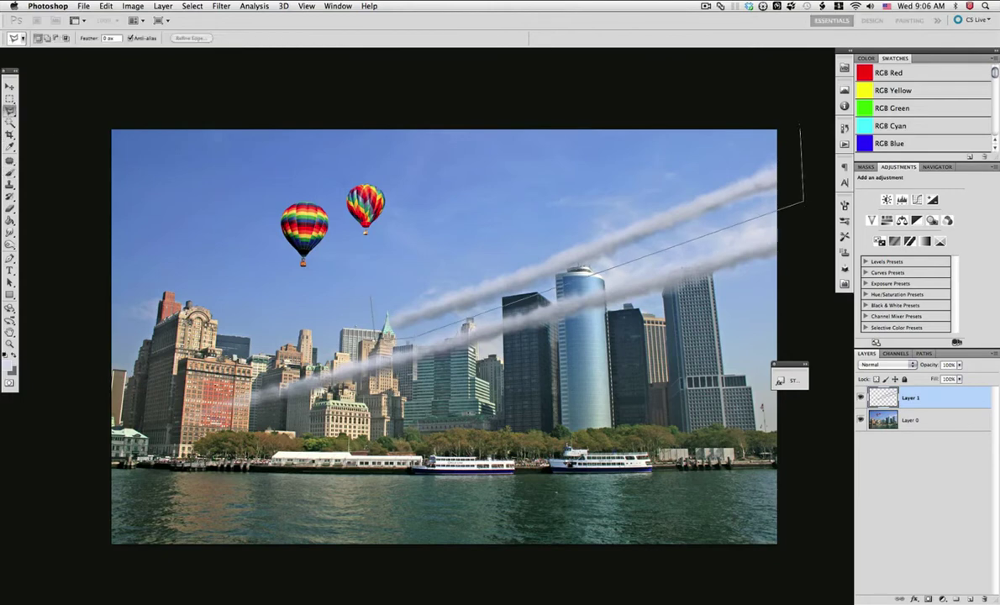
click(375, 337)
Step: Transform the selected upper trail so its left end tapers and its right end stretches slightly outward, apply it and deselect
click(107, 5)
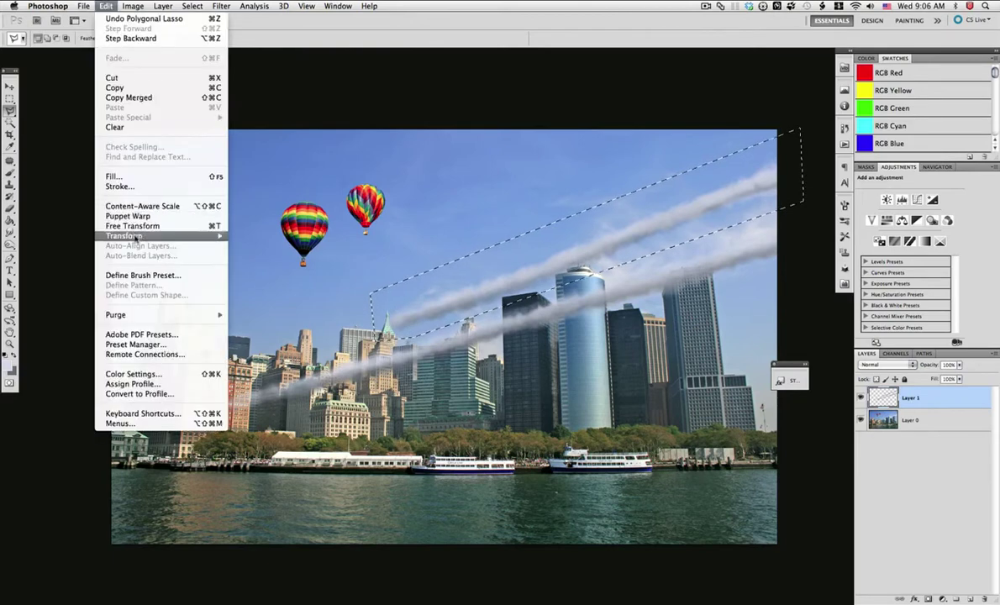
mouse_move(132, 237)
click(265, 286)
key(ctrl+t)
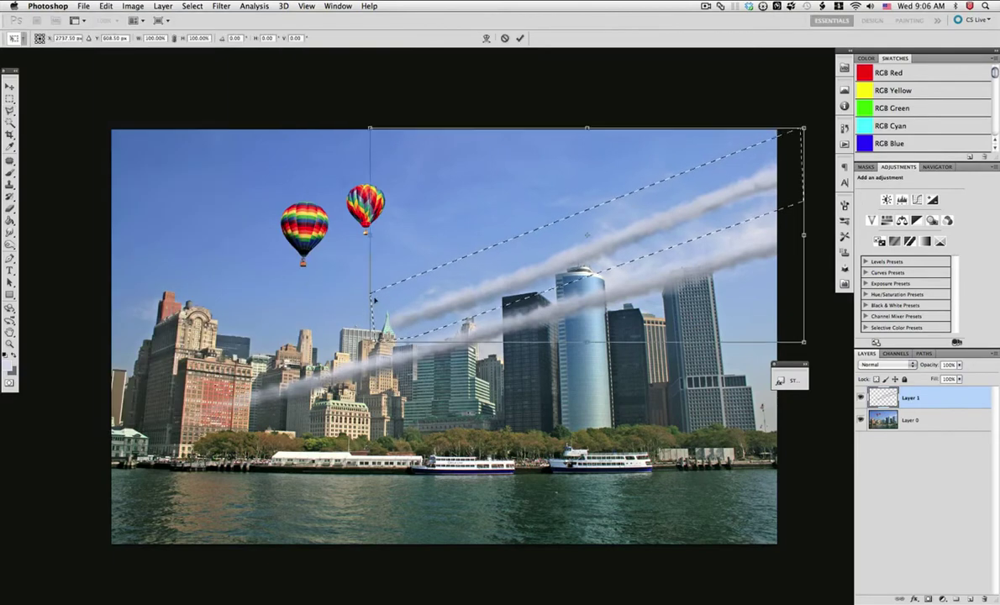
drag(374, 166, 373, 189)
drag(805, 236, 815, 233)
drag(371, 265, 373, 278)
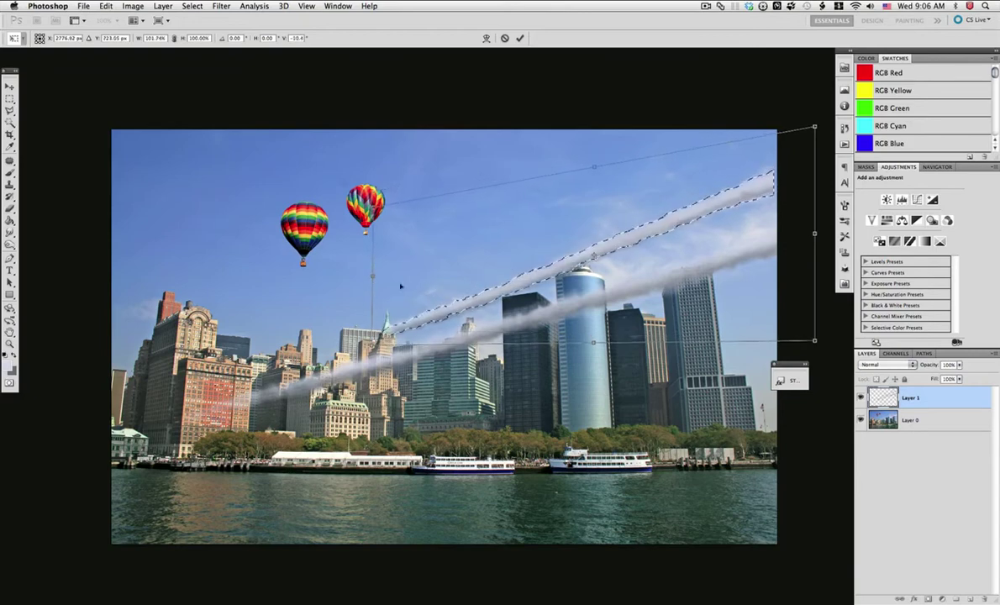
key(Return)
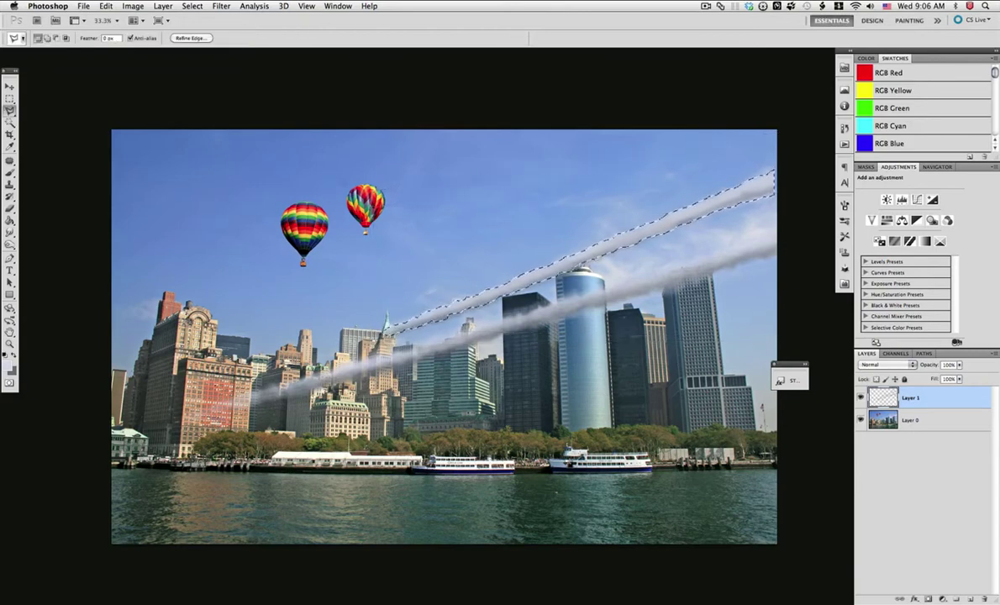
click(9, 99)
click(101, 217)
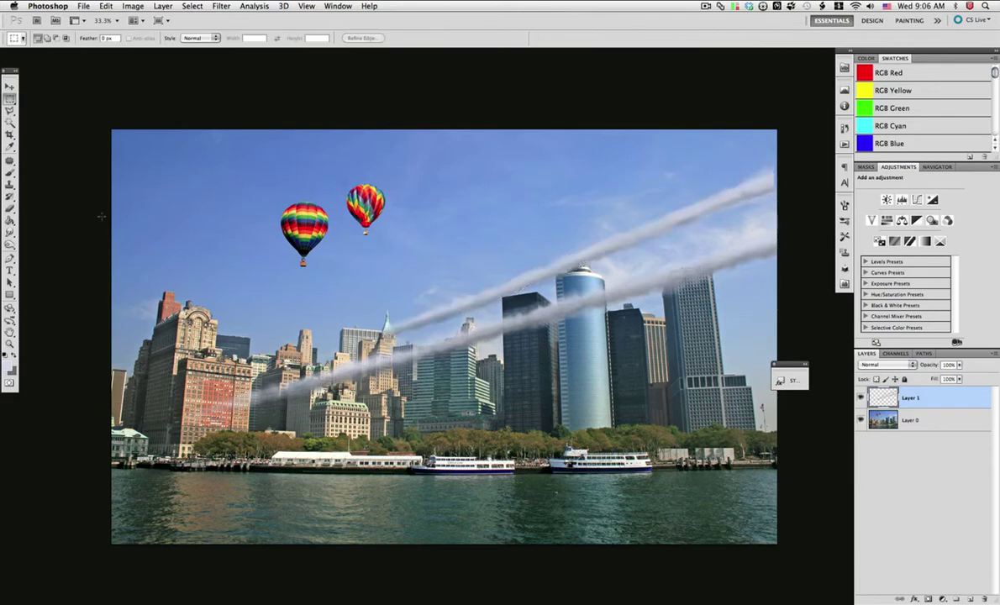
Step: Add a layer mask to the smoke layer and set the brush size to 2 px for detailed masking around the cylindrical tower
click(928, 598)
key(z)
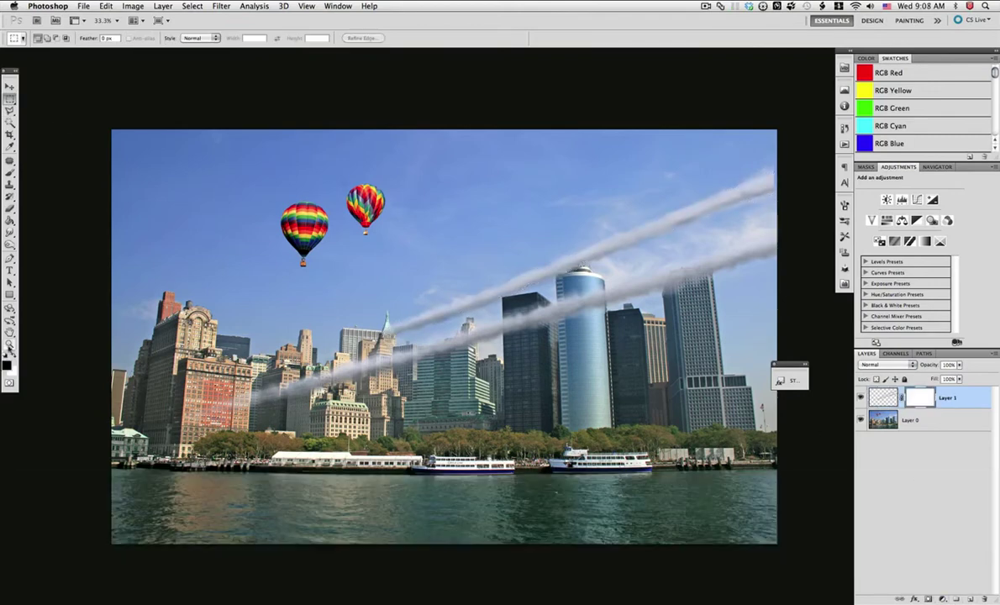
drag(620, 334, 622, 335)
key(b)
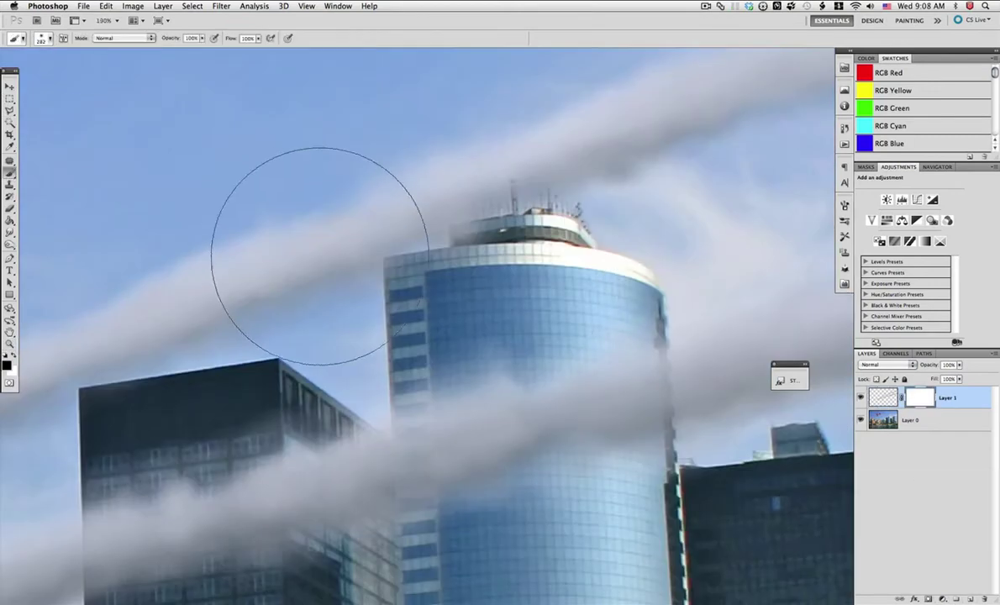
right_click(312, 247)
key(Return)
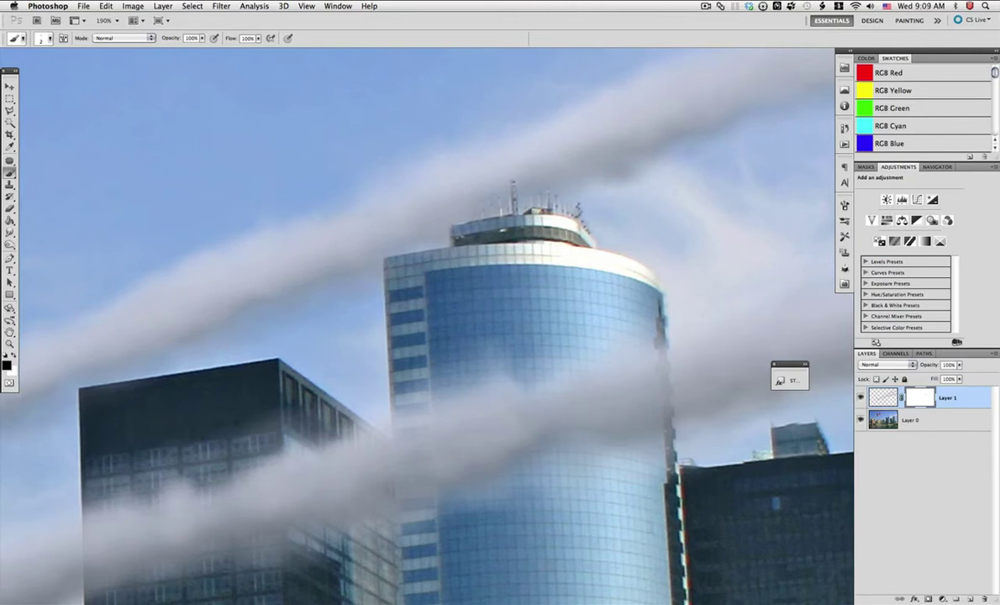
Step: Add a new layer beneath the smoke layer, sample a blue from the cylindrical tower's glass, and hide the smoke layer
drag(492, 286, 526, 180)
super+click(970, 599)
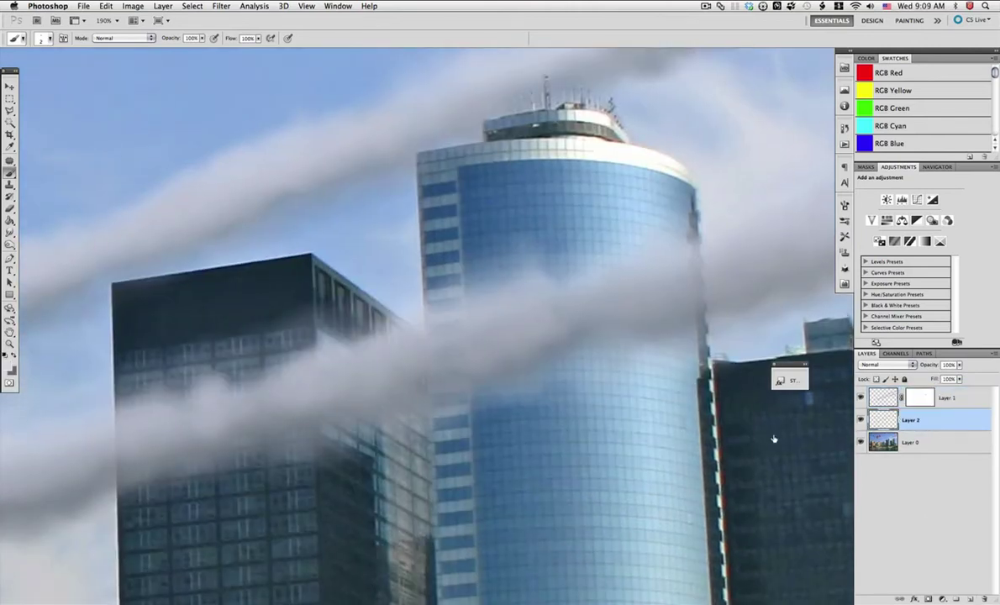
alt+click(488, 288)
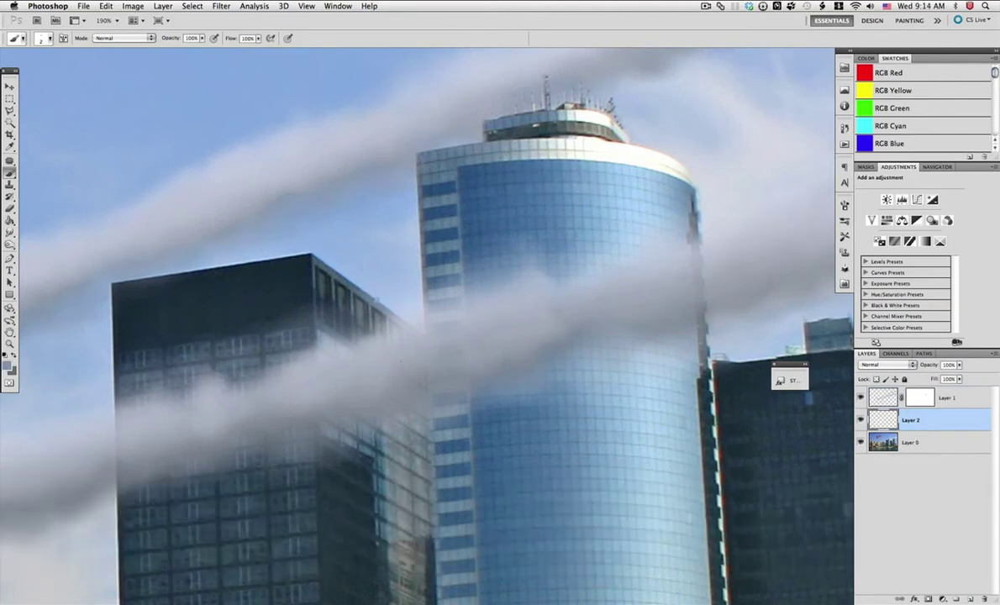
right_click(396, 280)
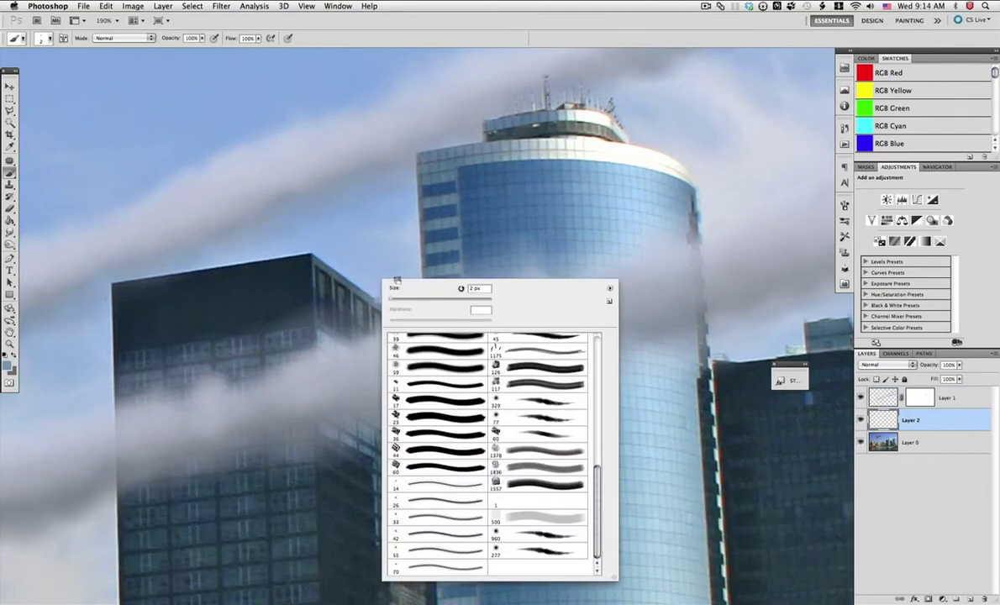
click(457, 26)
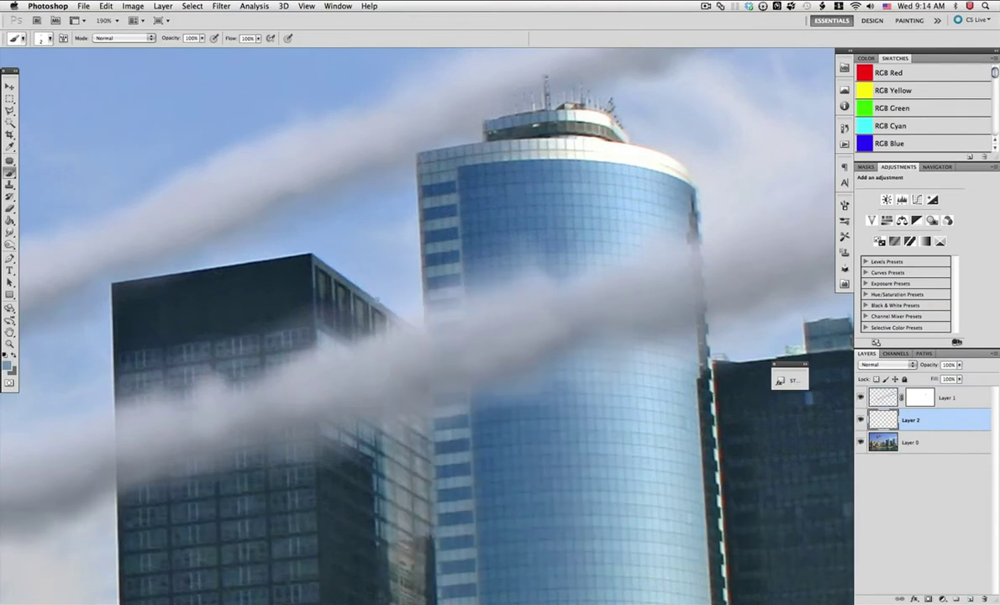
key(alt)
key(alt)
click(860, 398)
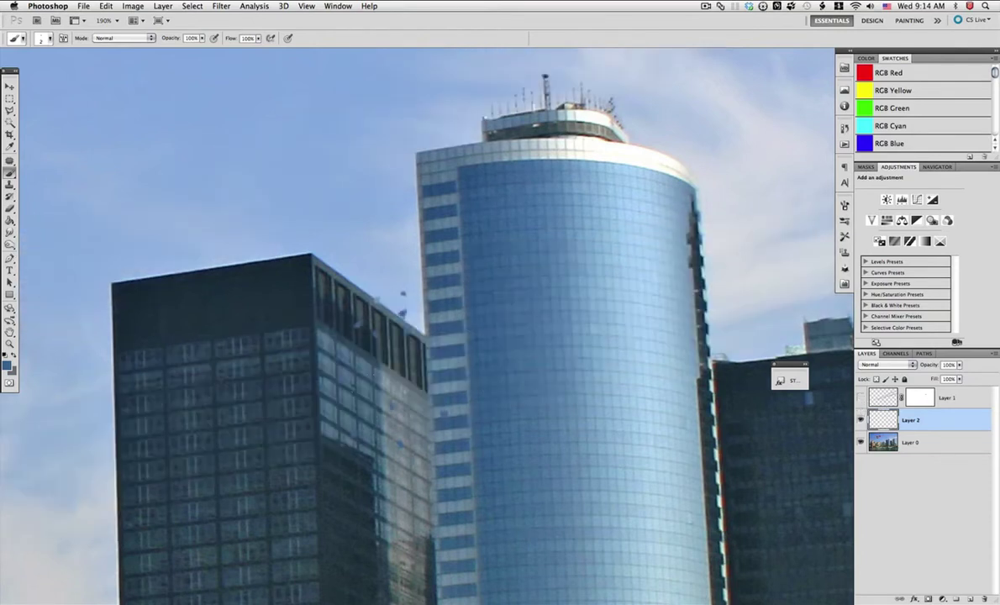
Step: Paint small scattered debris fragments in front of the dark building, resampling colours from the tower's windows between strokes
alt+click(446, 357)
drag(298, 459, 302, 464)
drag(342, 504, 346, 509)
drag(350, 495, 352, 499)
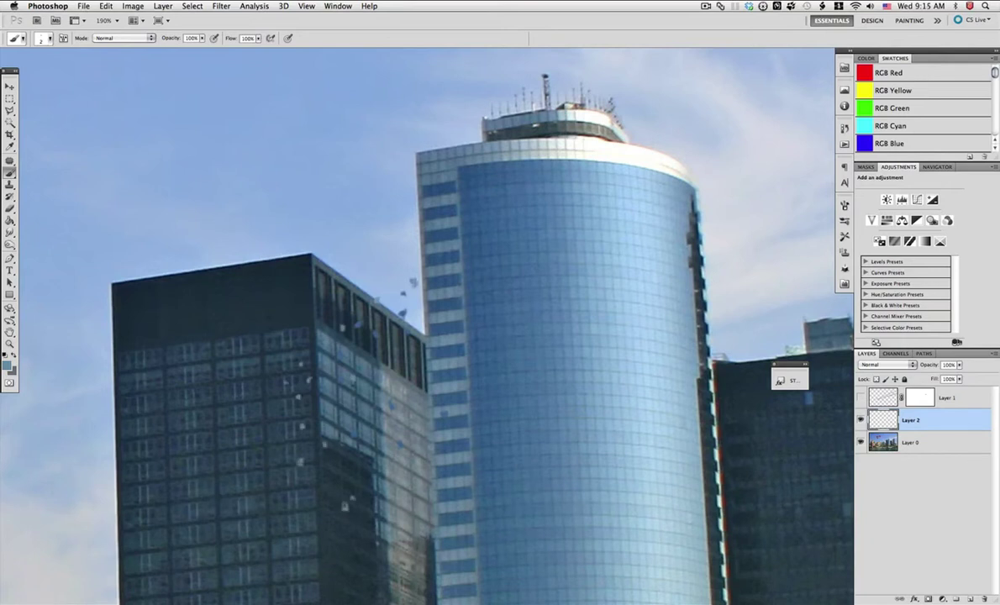
drag(315, 468, 318, 472)
drag(271, 449, 275, 452)
alt+click(443, 304)
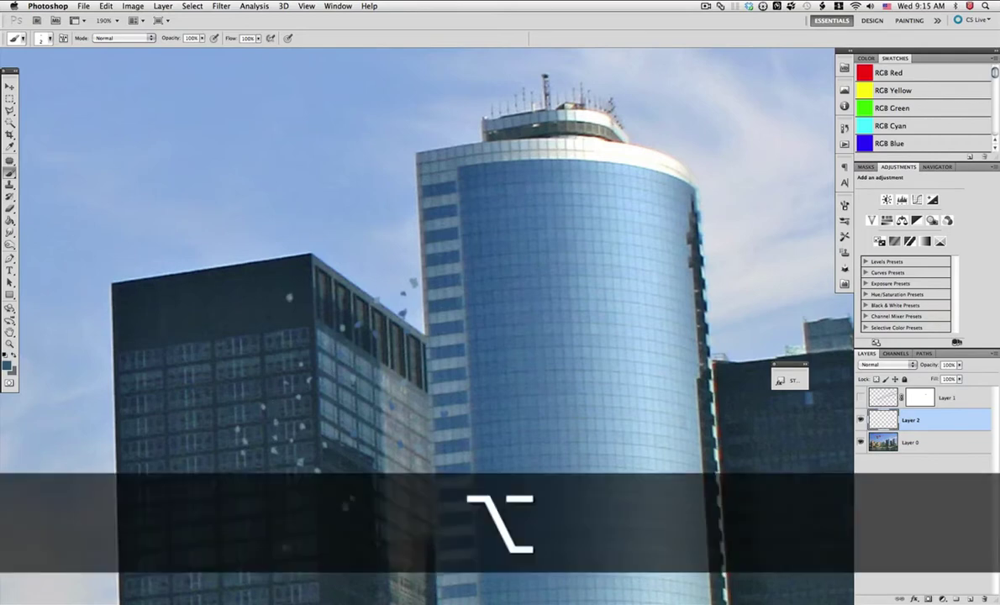
alt+click(446, 363)
drag(348, 459, 351, 463)
alt+click(441, 400)
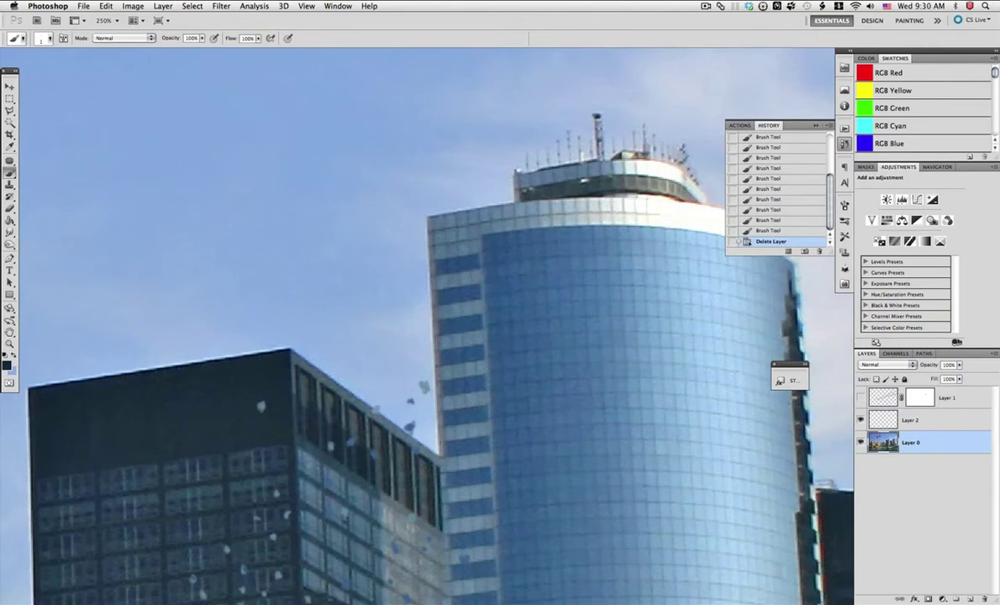
Step: Set the Clone Stamp to the jagged 36 px brush, sample the sky beside the tower, and add a new layer above the photo
key(s)
right_click(301, 233)
scroll(527, 423, down, 5)
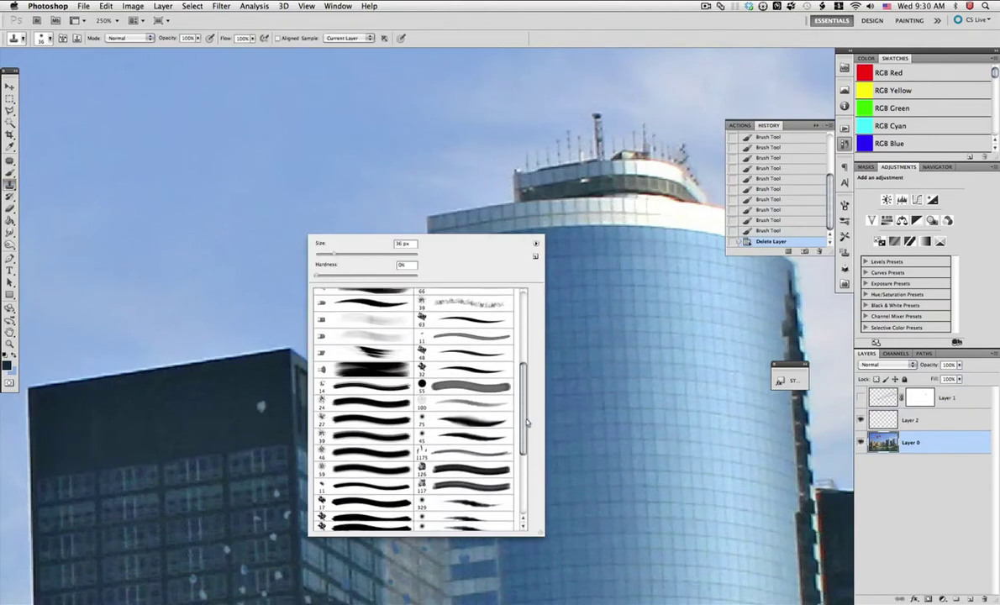
drag(527, 423, 528, 478)
click(362, 391)
click(481, 34)
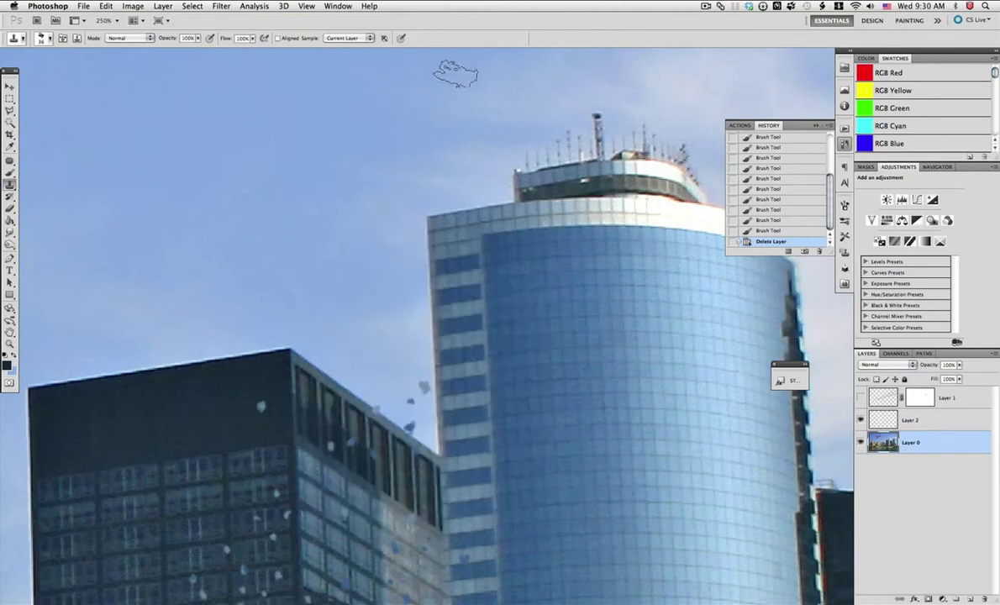
key(alt)
alt+click(398, 217)
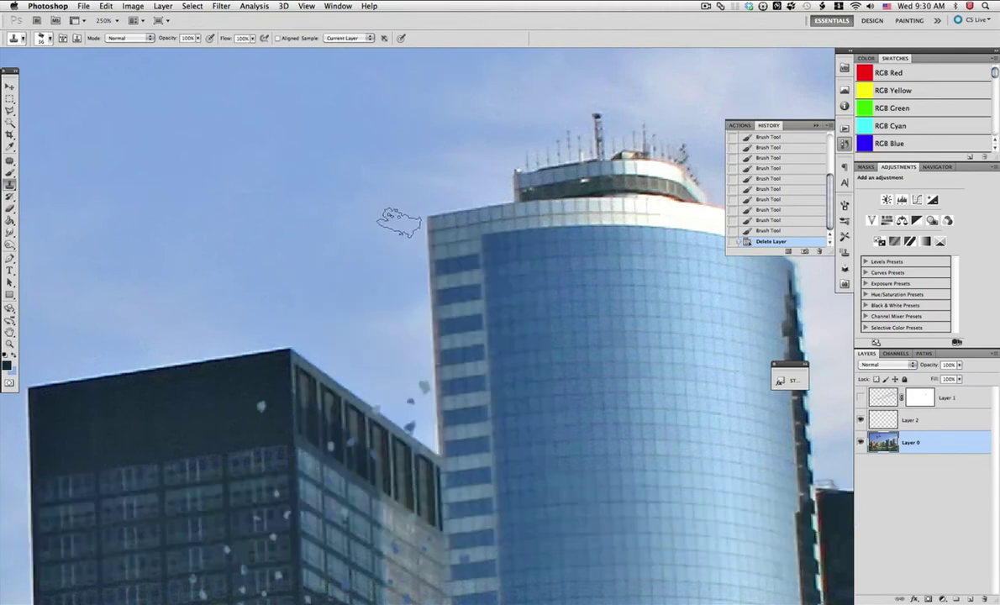
click(969, 598)
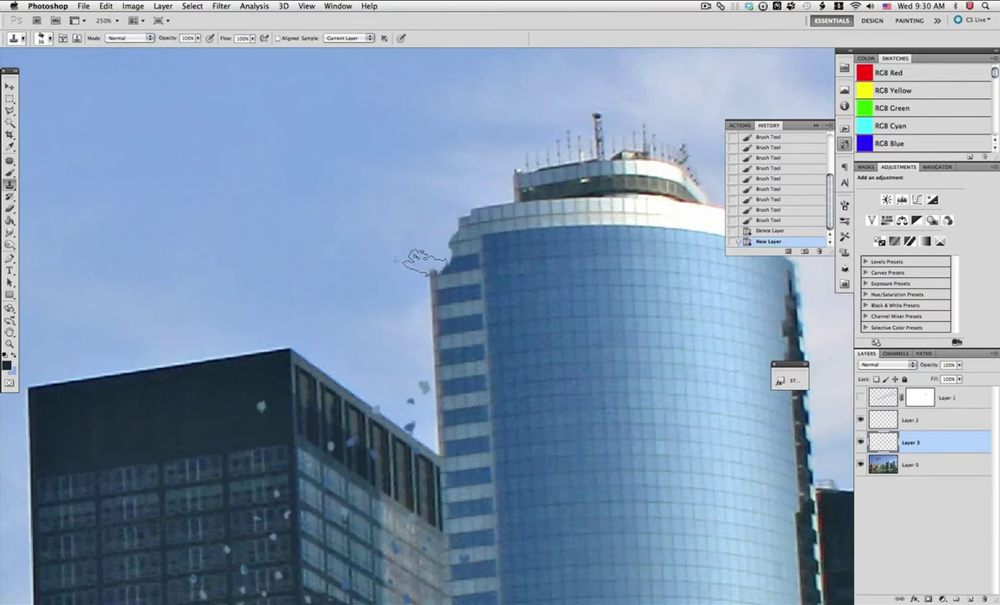
Step: Undo the first clone stroke and clone sky over the tower's upper-left corner, leaving a ragged broken edge
key(super+z)
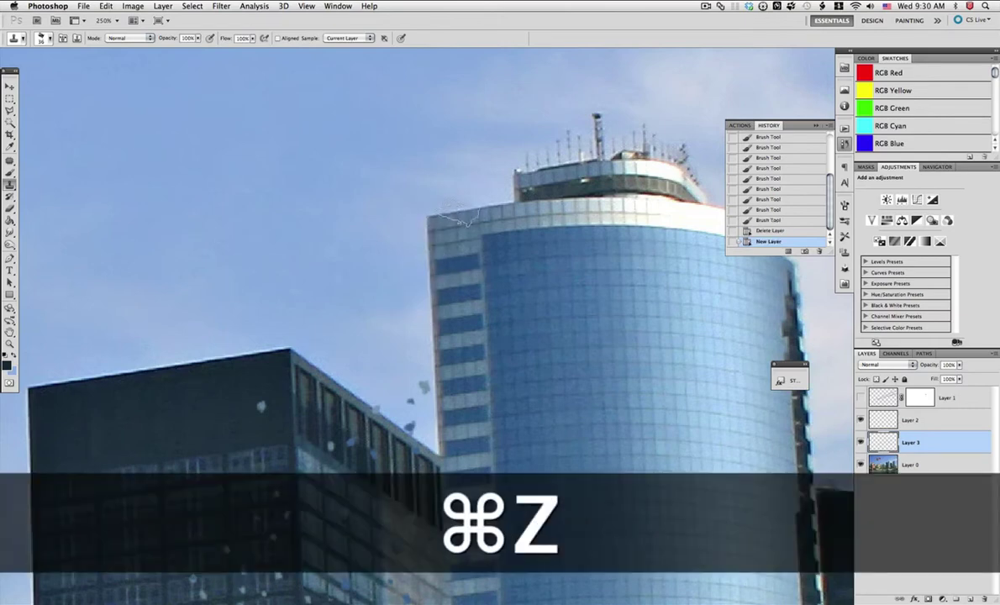
mouse_move(430, 243)
mouse_down()
mouse_move(446, 201)
mouse_move(424, 256)
mouse_move(437, 301)
mouse_move(416, 330)
mouse_move(438, 309)
mouse_move(437, 284)
mouse_up()
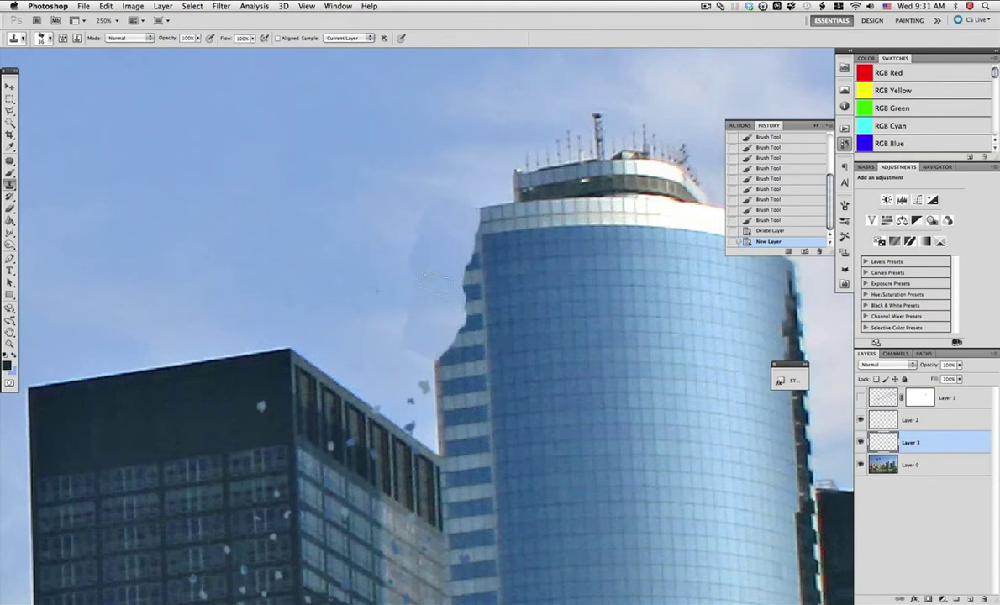
drag(449, 233, 450, 222)
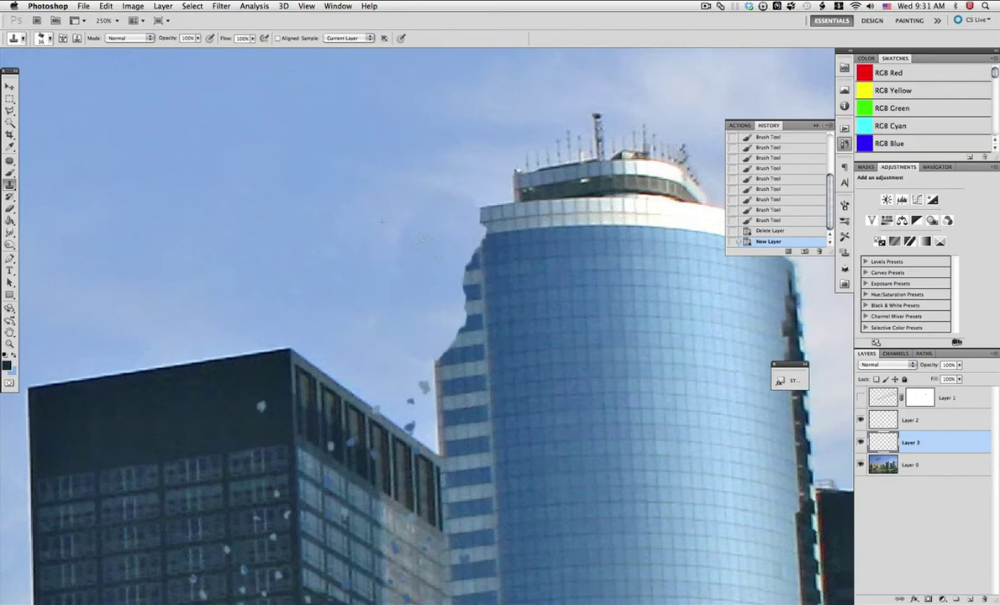
drag(424, 241, 430, 239)
Step: Switch the Clone Stamp to a round brush and blend the cloned sky marks beside the tower's top
right_click(447, 287)
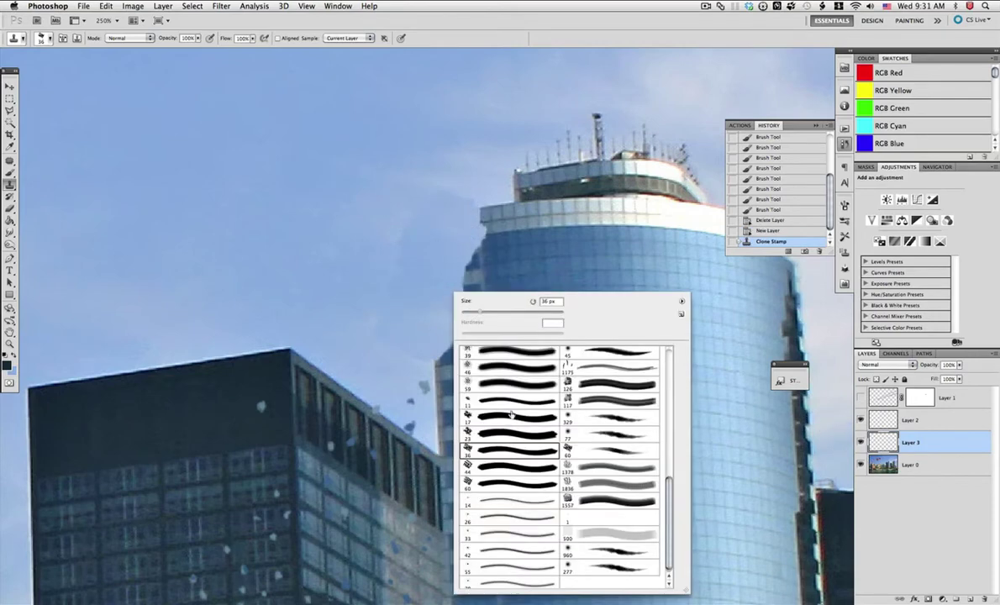
scroll(511, 414, up, 15)
click(507, 418)
click(376, 204)
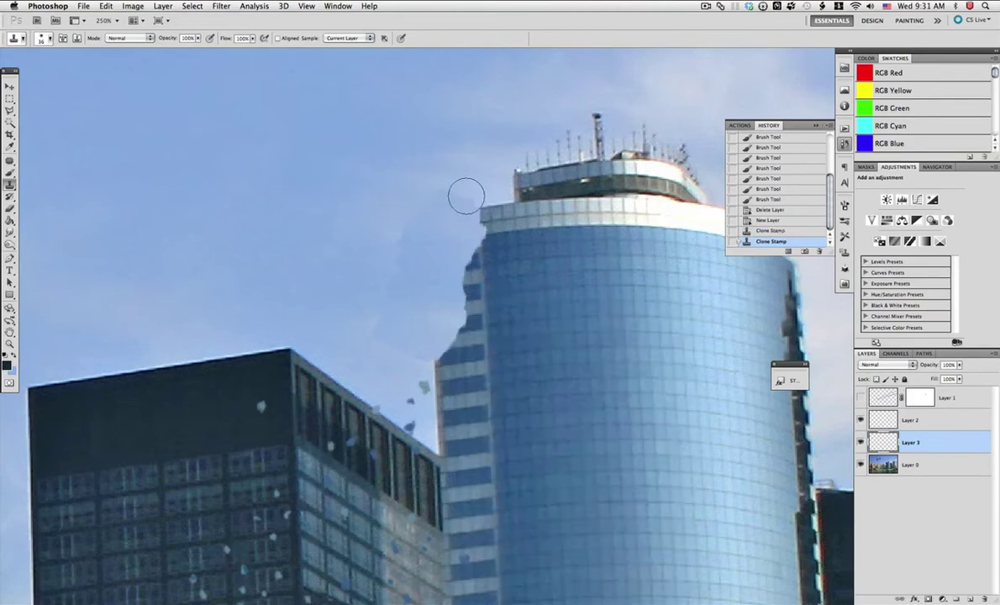
click(467, 197)
alt+click(382, 198)
click(440, 198)
click(462, 194)
click(414, 229)
click(405, 235)
Step: Resample clean sky and clone over the uneven patches between the broken corner and the dark building, reducing the brush to 13 px
alt+click(312, 241)
click(410, 254)
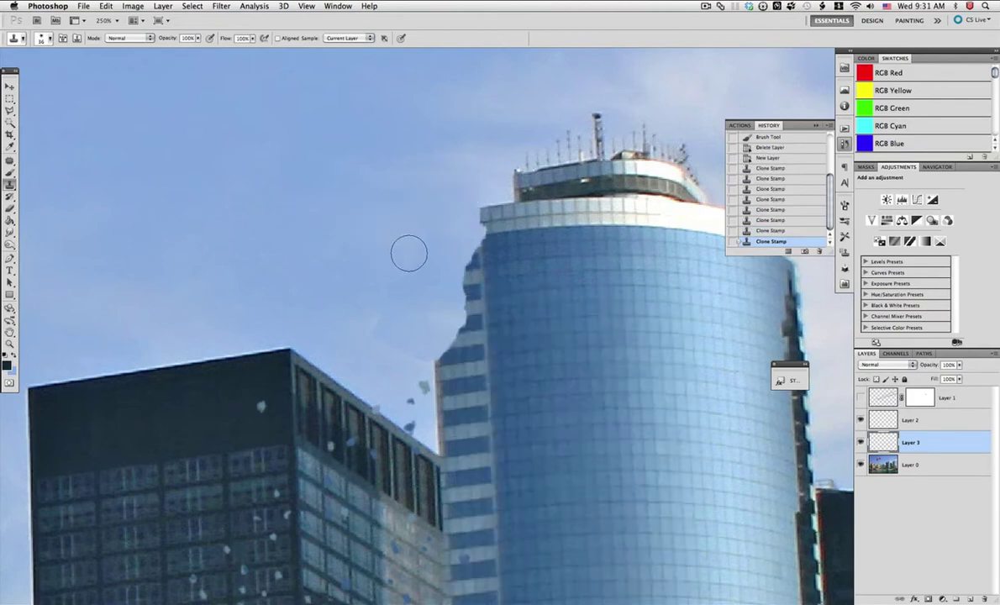
click(394, 266)
click(385, 321)
click(411, 350)
click(398, 348)
alt+click(325, 292)
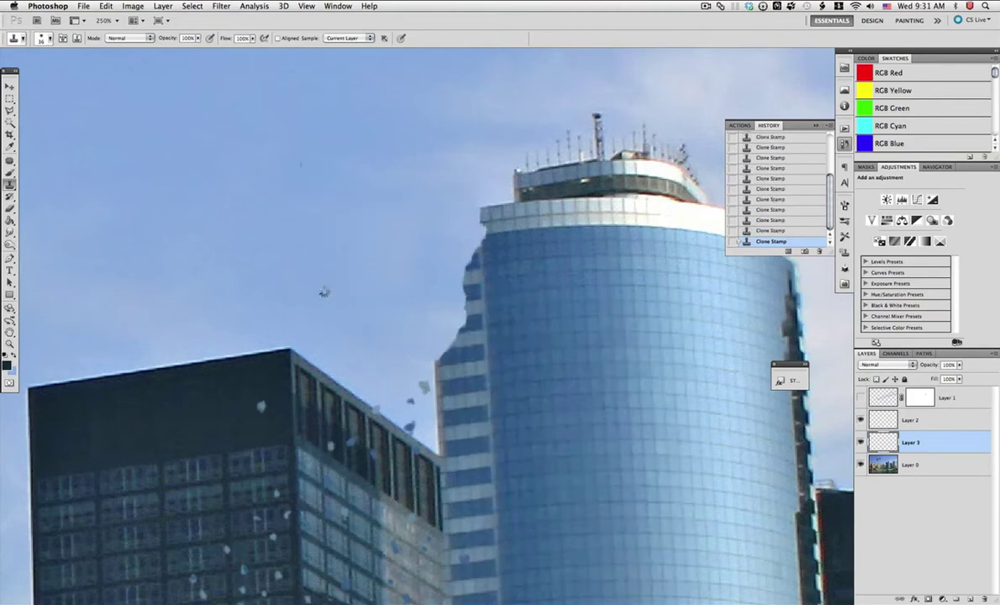
right_click(391, 220)
drag(412, 241, 407, 241)
click(387, 350)
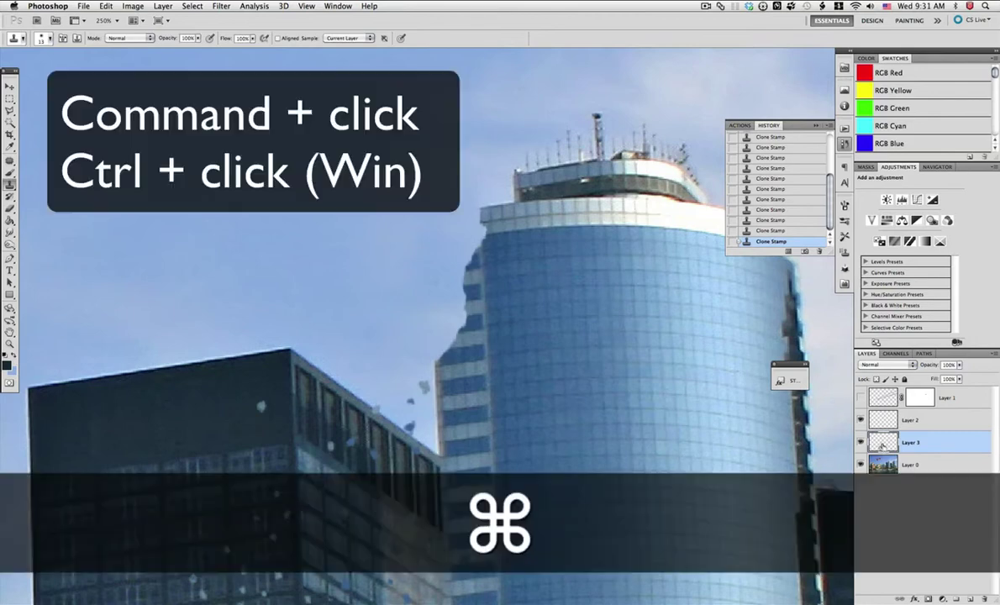
Step: Load Layer 3 as a selection, copy that area from Layer 0, paste it, and place the pasted layer above Layer 3
super+click(874, 440)
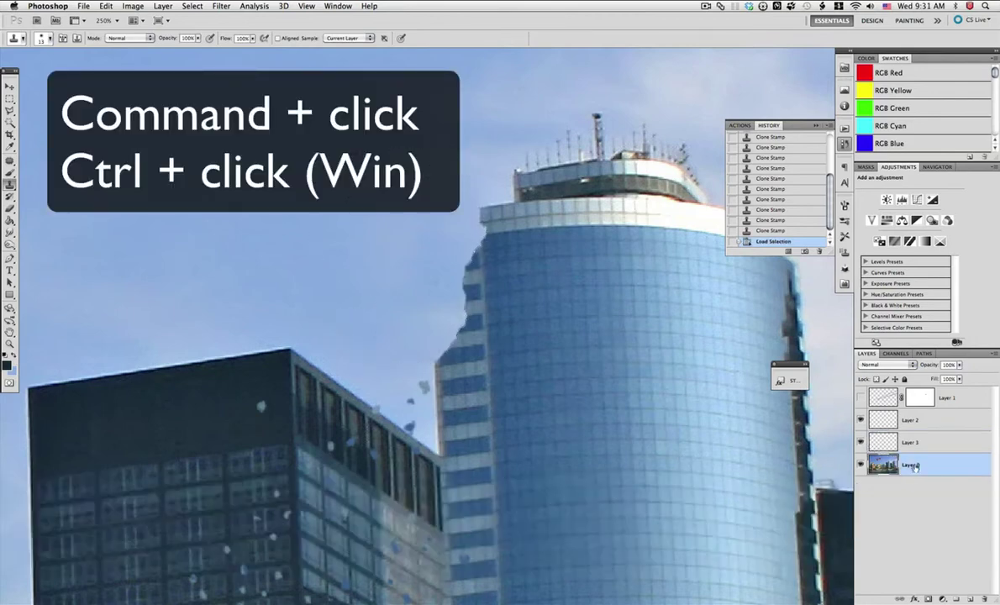
key(super+c)
key(super+v)
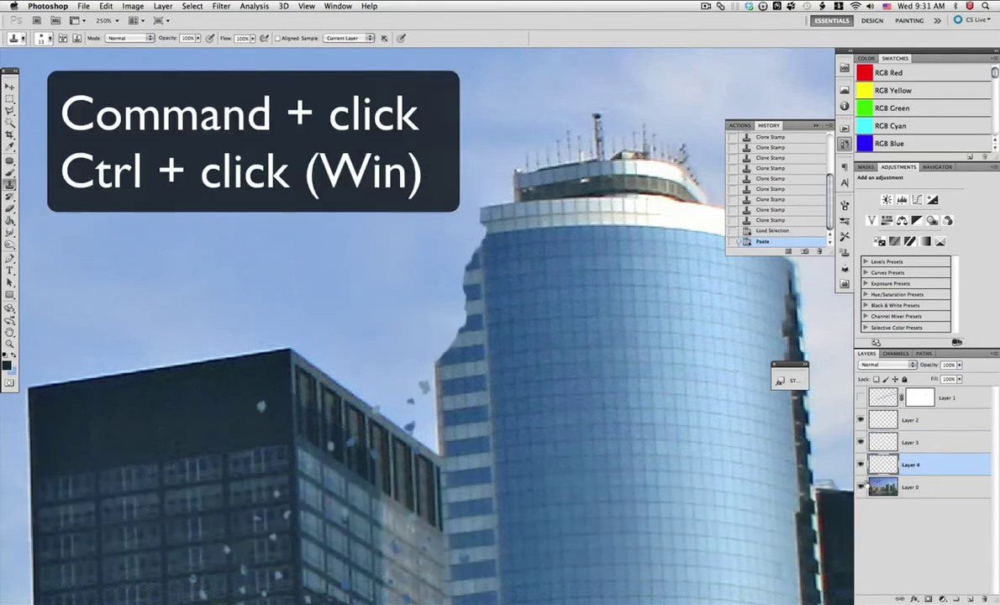
drag(908, 463, 917, 435)
Step: Rotate the pasted tower corner about -10.8° and shift it left so it tilts away from the tower, applying the transform
key(v)
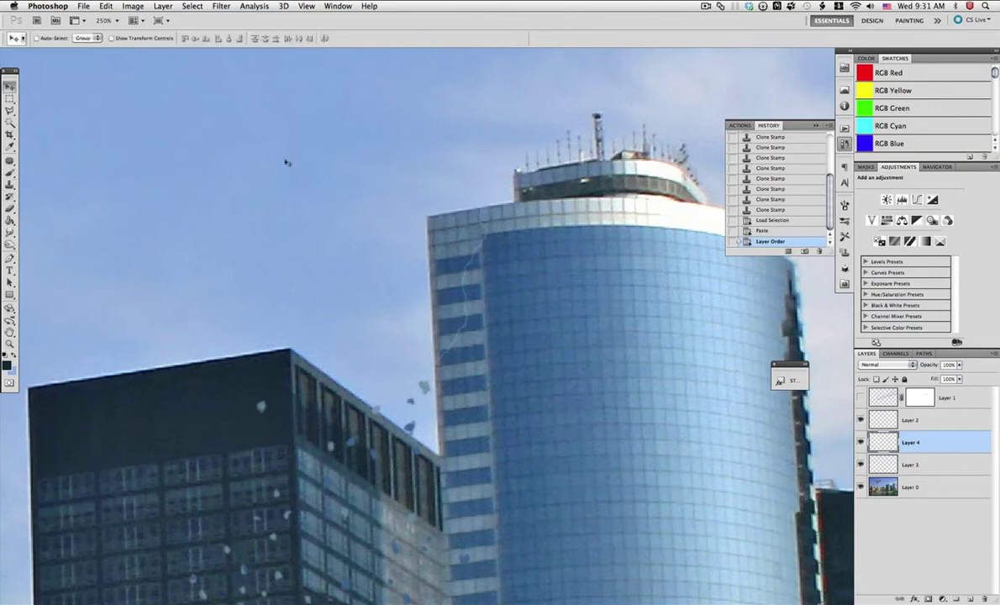
click(106, 6)
mouse_move(151, 235)
click(256, 266)
drag(324, 113, 307, 123)
drag(422, 236, 398, 240)
drag(278, 142, 241, 142)
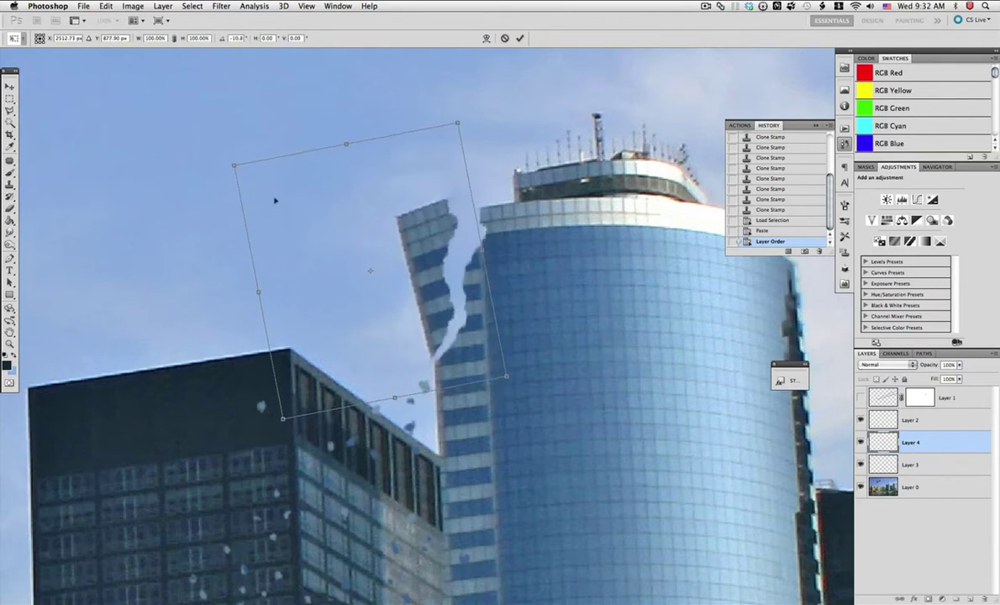
drag(436, 286, 431, 285)
key(Return)
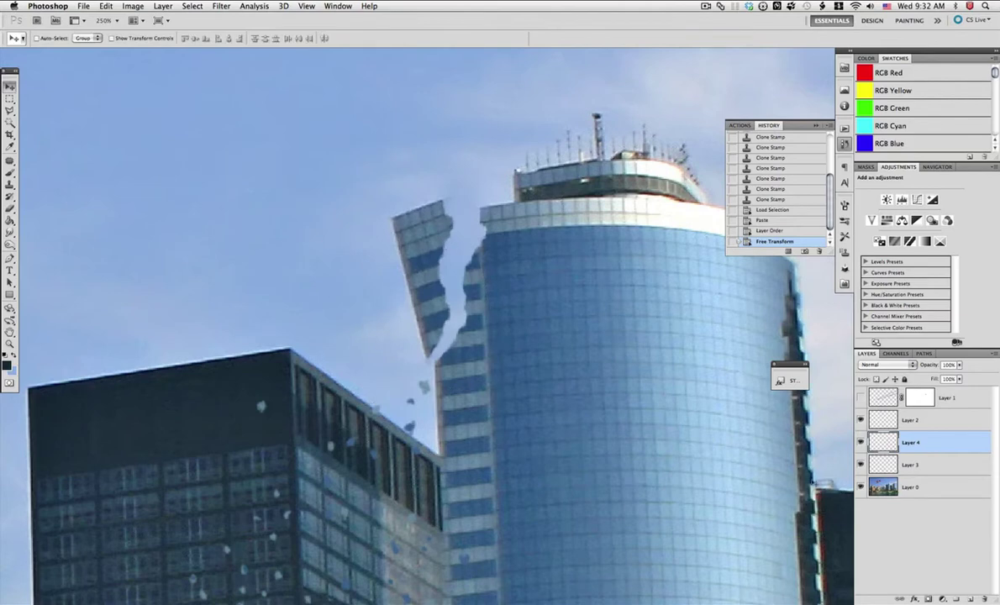
Step: Add a new layer, set the Brush tool to the jagged 36 preset at 2 px, and sample dark grey from the tower's crown
key(ctrl+alt+shift+n)
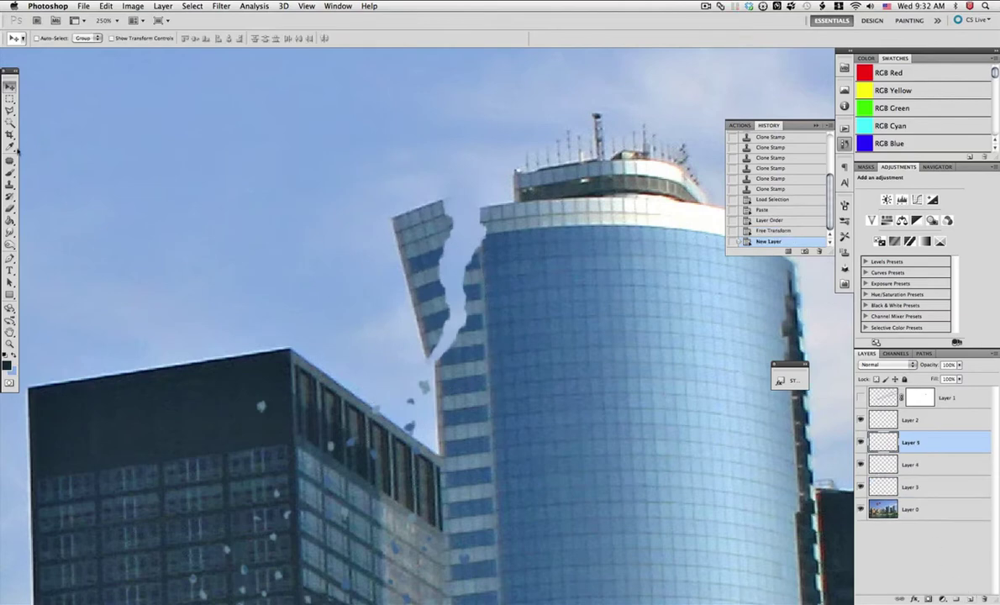
click(8, 171)
right_click(349, 269)
scroll(568, 391, down, 10)
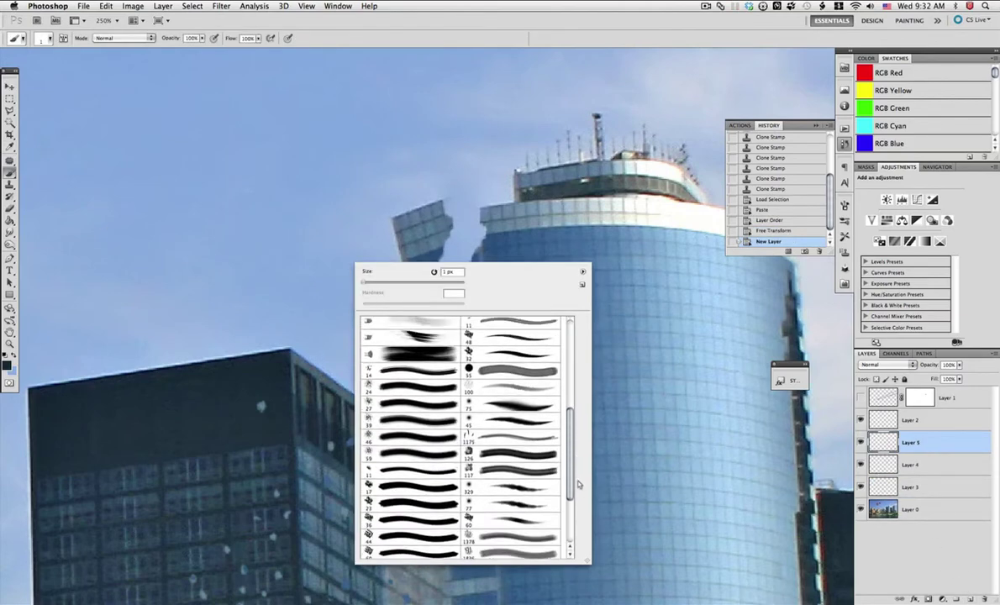
click(412, 473)
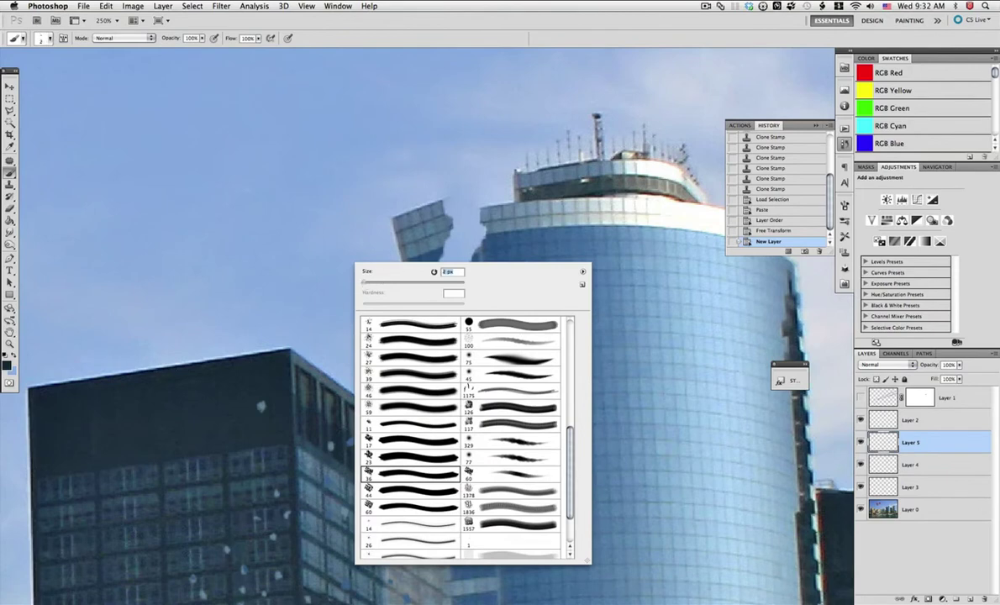
alt+click(569, 187)
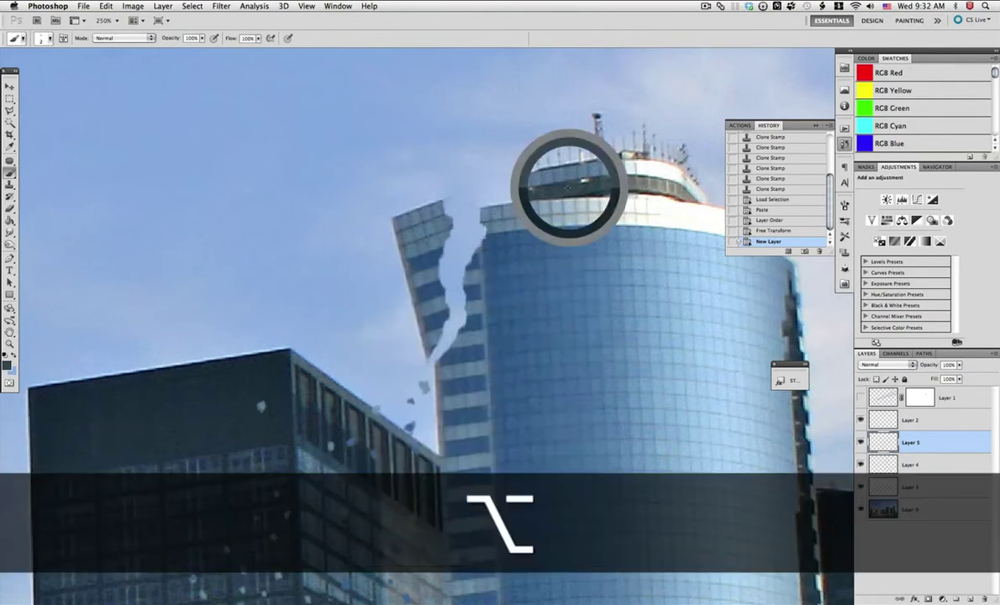
Step: Outline the exposed broken interior in dark grey along the gap between the tilted corner and the tower
mouse_move(443, 200)
mouse_down()
mouse_move(469, 215)
mouse_move(457, 262)
mouse_move(463, 219)
mouse_move(445, 203)
mouse_move(462, 214)
mouse_move(460, 231)
mouse_move(411, 244)
mouse_move(409, 267)
mouse_move(446, 327)
mouse_move(432, 348)
mouse_up()
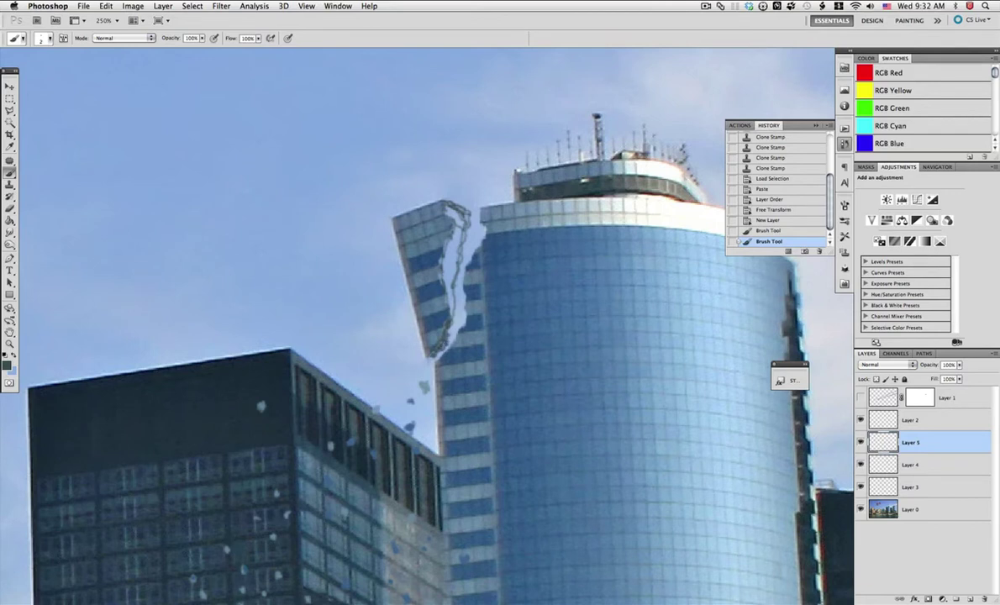
drag(448, 337, 466, 213)
mouse_move(457, 211)
mouse_down()
mouse_move(466, 263)
mouse_move(458, 243)
mouse_move(473, 254)
mouse_up()
Step: Enlarge the brush slightly, undo the stray stroke, and fill the exposed broken interior with dark grey down to the crack's lower tip
right_click(454, 240)
right_click(460, 232)
click(458, 252)
key(super+z)
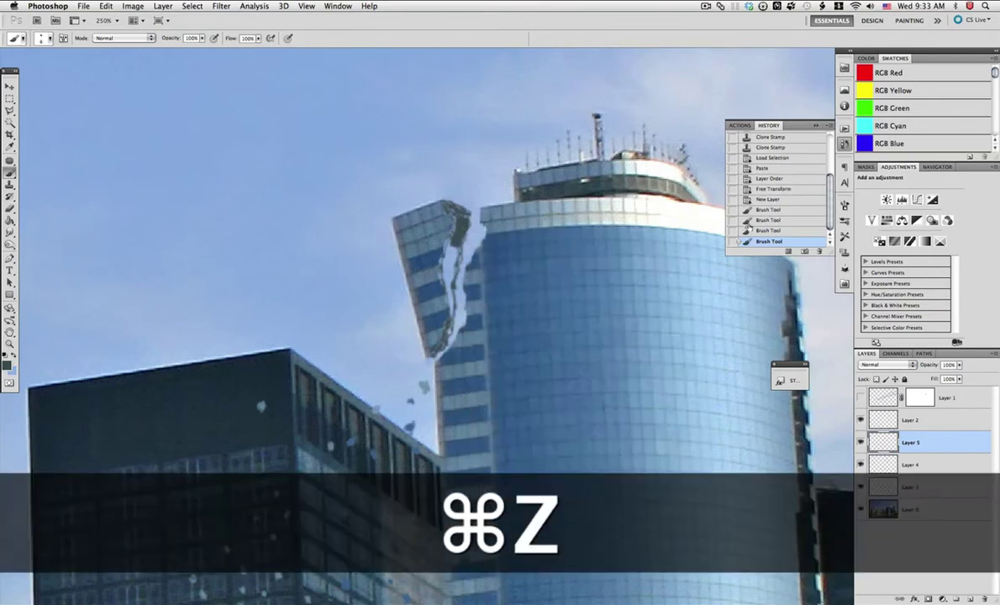
mouse_move(451, 246)
mouse_down()
mouse_move(450, 292)
mouse_move(423, 291)
mouse_move(436, 204)
mouse_move(474, 225)
mouse_move(446, 208)
mouse_move(432, 226)
mouse_move(420, 200)
mouse_move(432, 238)
mouse_up()
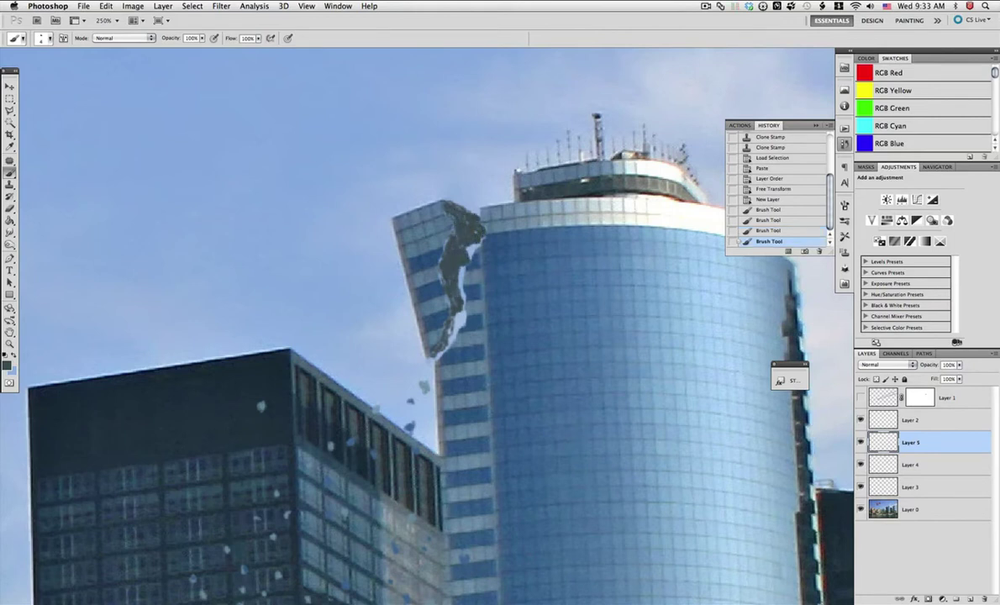
drag(424, 311, 412, 252)
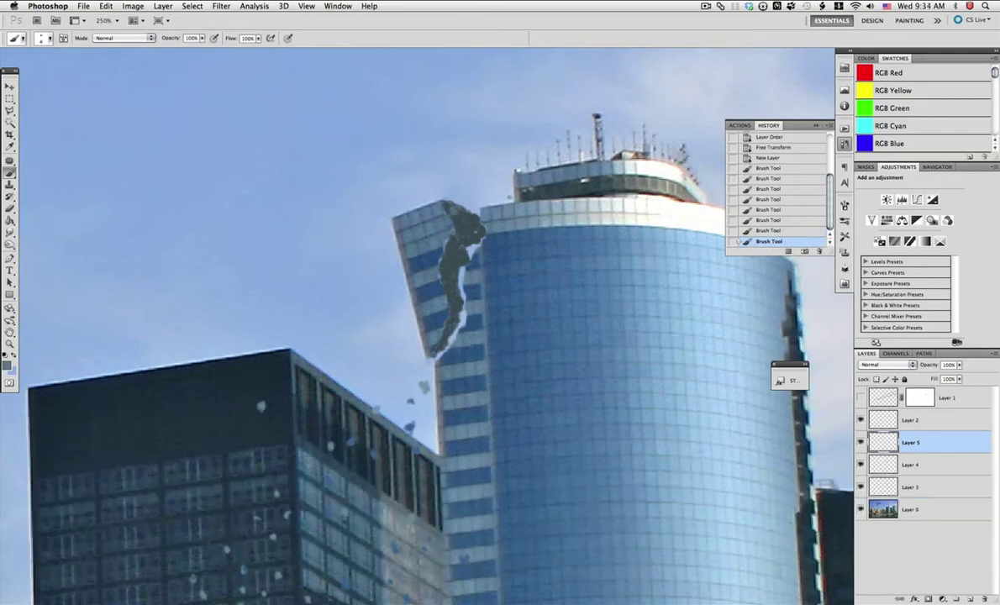
Step: Set the brush to 2 px and paint thin lighter grey detail strokes inside the crack's dark interior
right_click(476, 264)
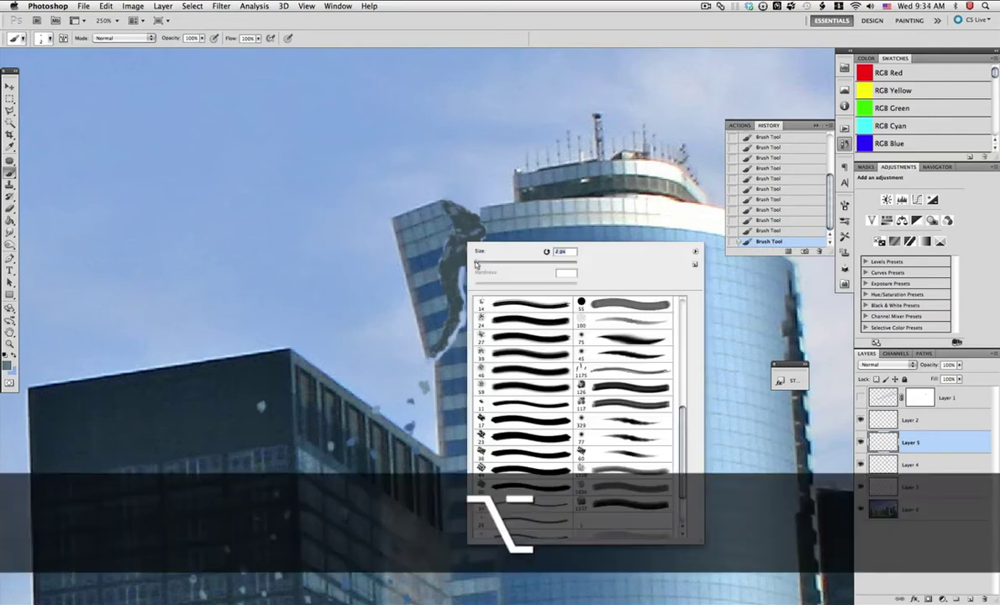
mouse_move(463, 214)
mouse_down()
mouse_move(472, 220)
mouse_move(456, 233)
mouse_up()
mouse_move(450, 267)
mouse_down()
mouse_move(442, 292)
mouse_move(458, 310)
mouse_up()
drag(452, 320, 439, 351)
drag(468, 251, 457, 261)
alt+click(460, 256)
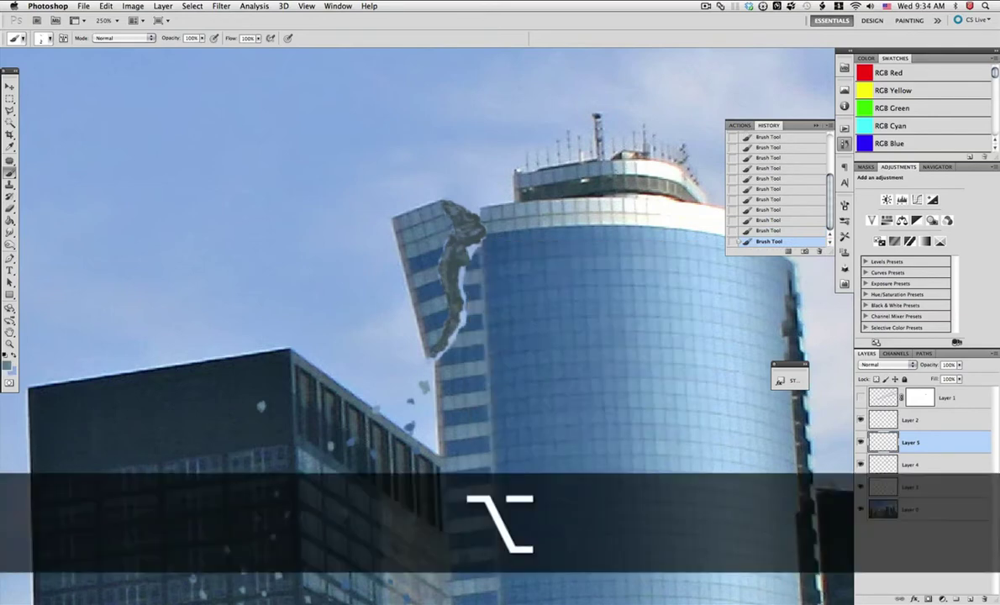
Step: Sample more light and dark tones around the crack and paint contrasting shading along its upper and middle edges
alt+click(471, 250)
mouse_move(444, 201)
mouse_down()
mouse_move(470, 214)
mouse_move(468, 244)
mouse_up()
drag(471, 246, 463, 258)
drag(460, 270, 456, 282)
alt+click(456, 281)
drag(462, 229, 475, 237)
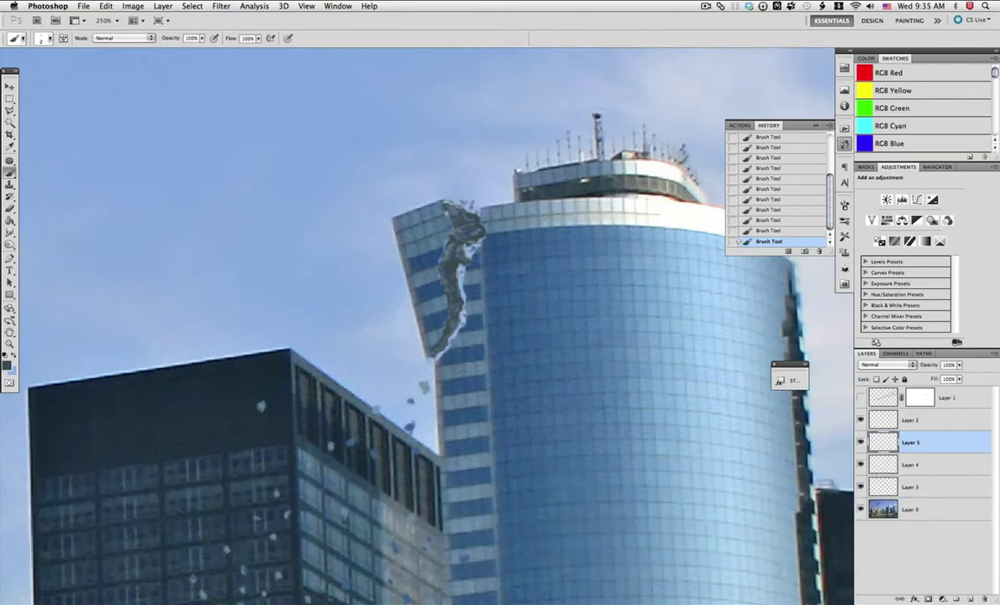
Step: Dab small dark grey debris fragments around the lower tip of the crack
click(421, 362)
click(415, 351)
click(429, 362)
click(424, 370)
click(428, 375)
Step: Show the smoke on Layer 1 again and compare the tower damage with and without it
click(859, 397)
click(11, 342)
right_click(440, 334)
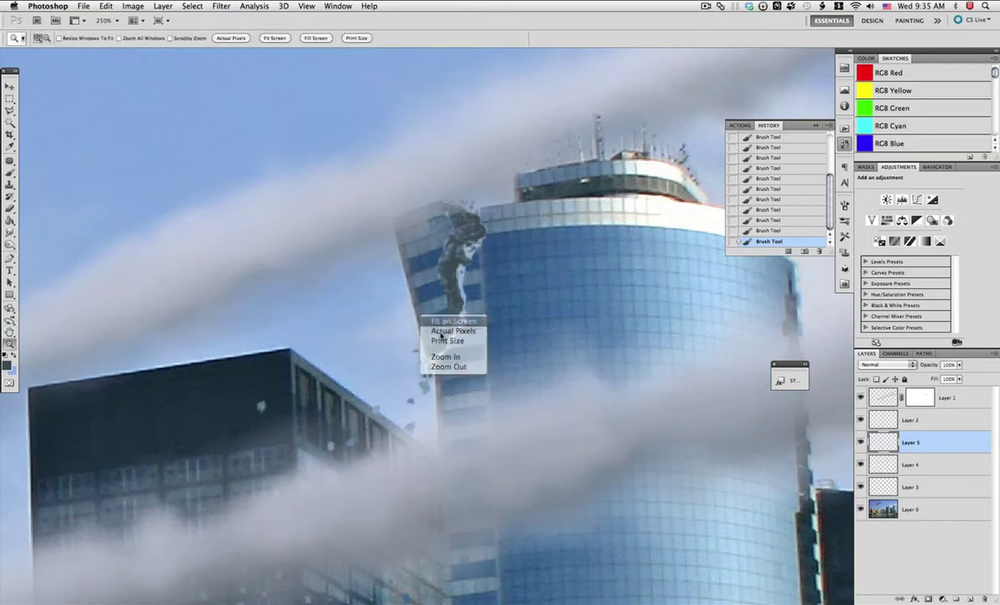
click(446, 320)
click(666, 357)
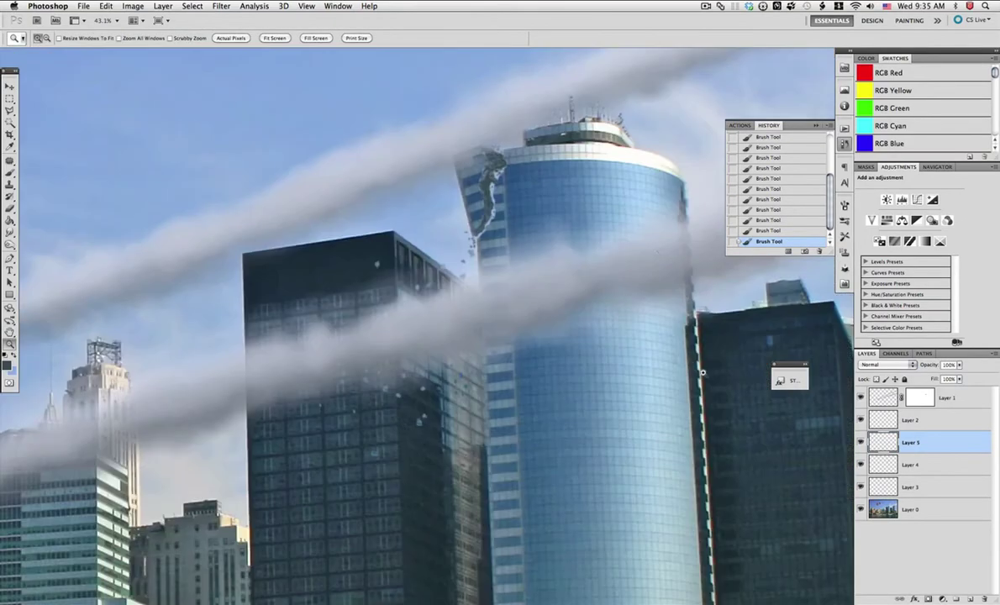
click(860, 397)
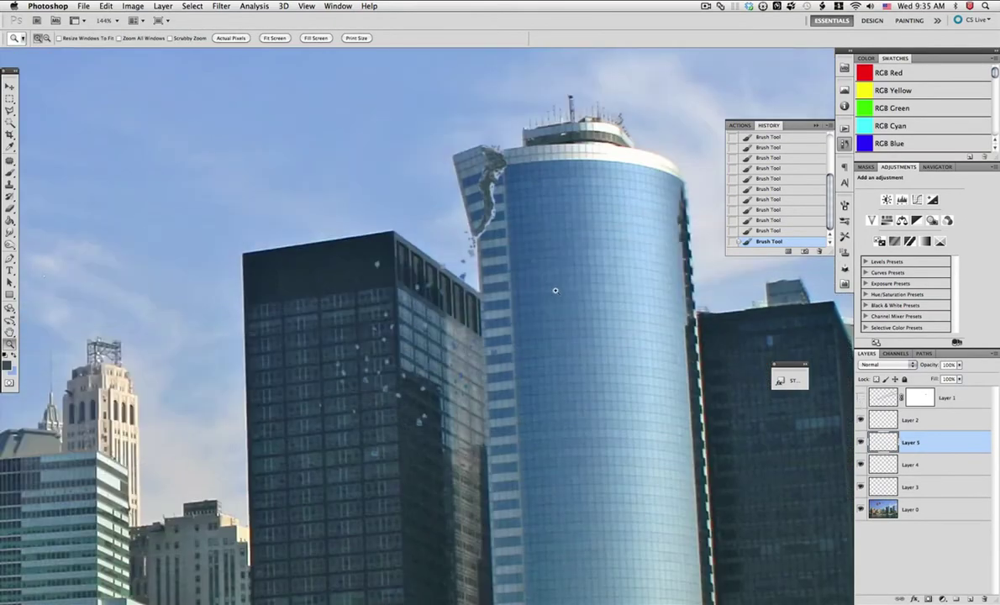
click(860, 397)
Step: On Layer 5, enlarge the brush and paint a large jagged dark grey hole in the tower's facade where the smoke crosses it
key(b)
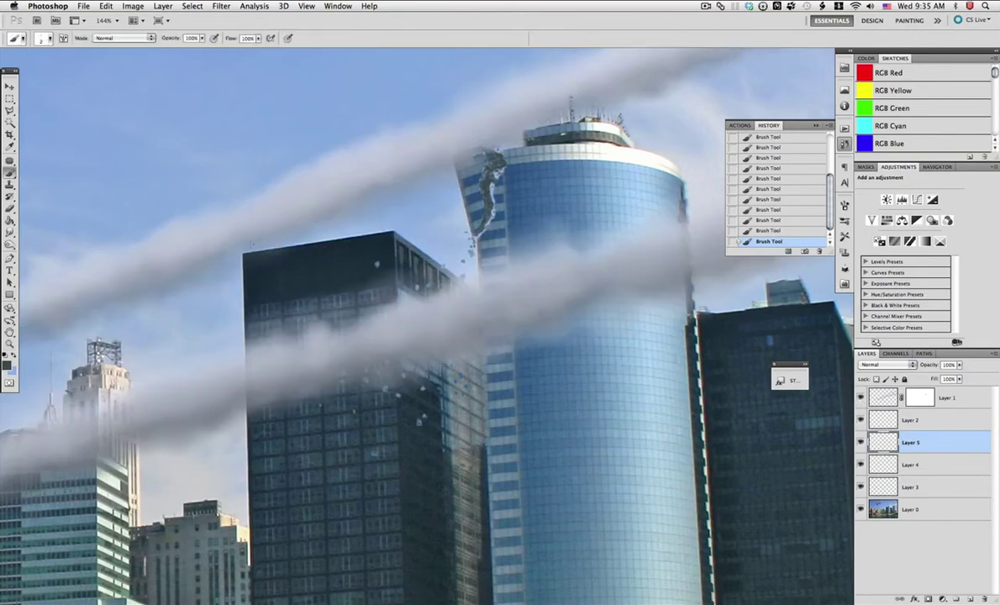
click(860, 443)
click(860, 443)
alt+click(451, 174)
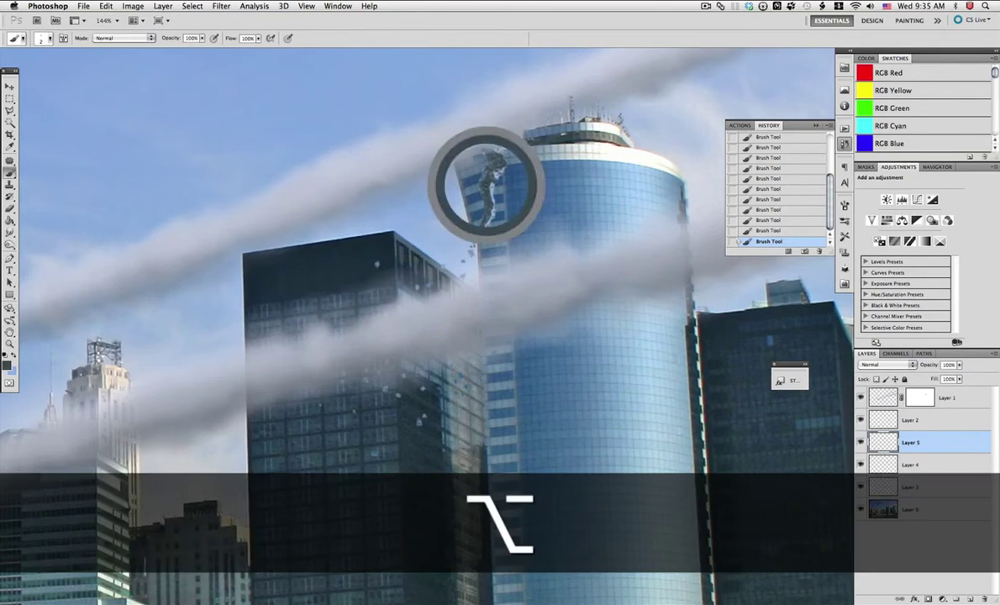
right_click(553, 242)
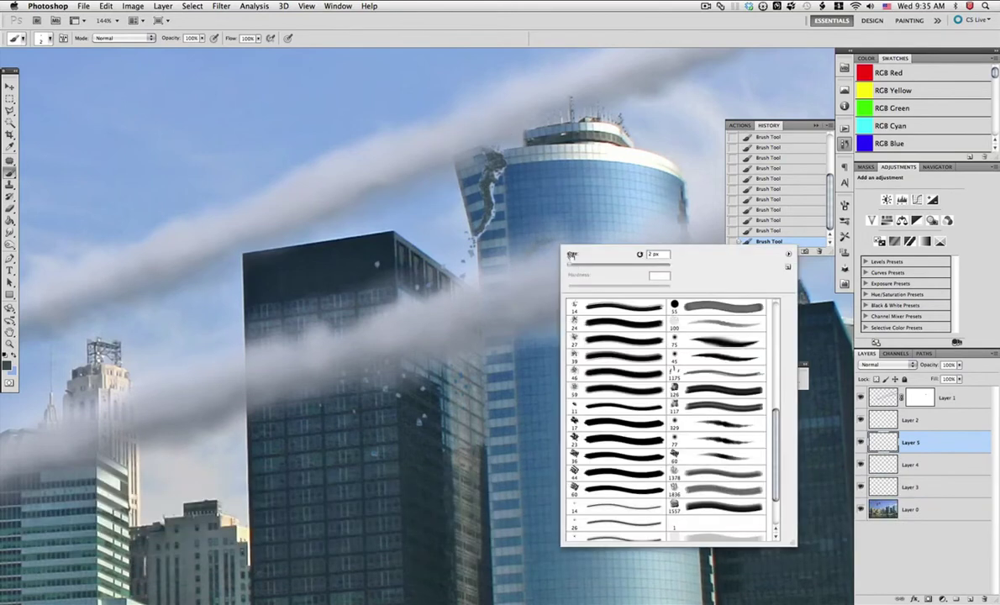
click(549, 239)
drag(568, 266, 569, 246)
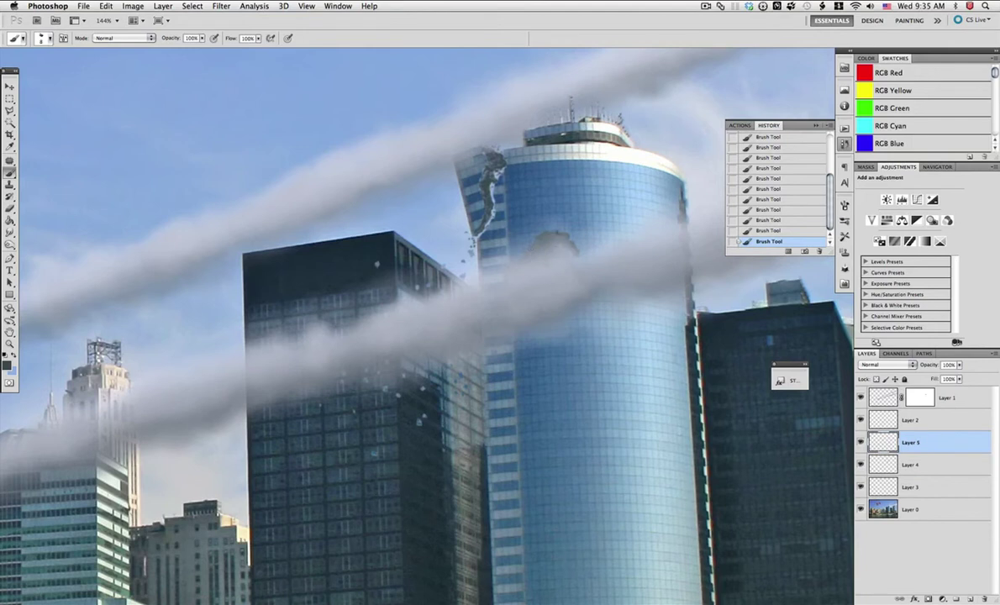
click(560, 231)
mouse_move(593, 296)
mouse_down()
mouse_move(585, 316)
mouse_move(541, 340)
mouse_up()
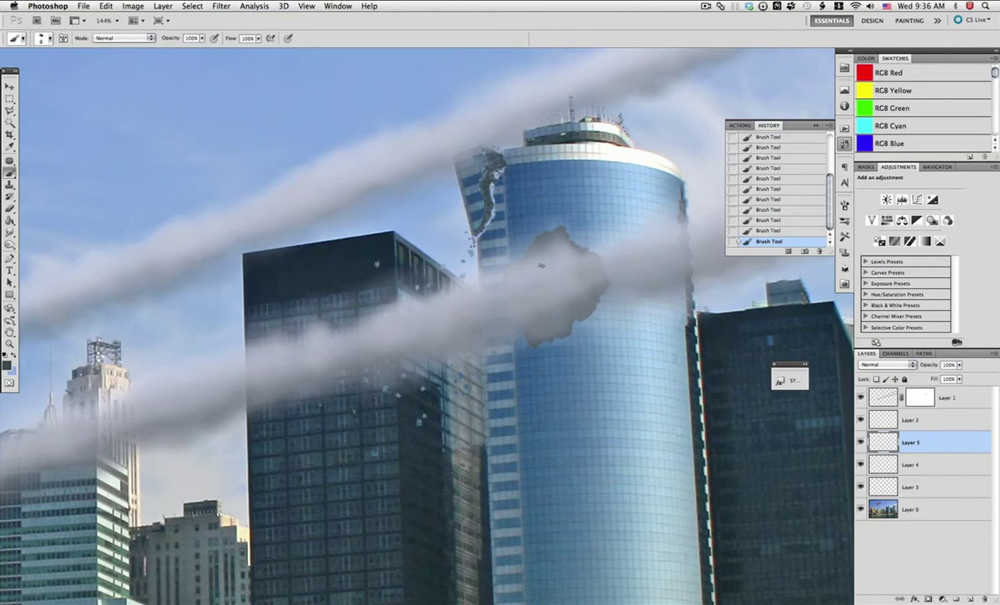
Step: Roughen the hole's outline with a smaller brush and undo the stray strokes made with newly sampled tower colours
right_click(523, 249)
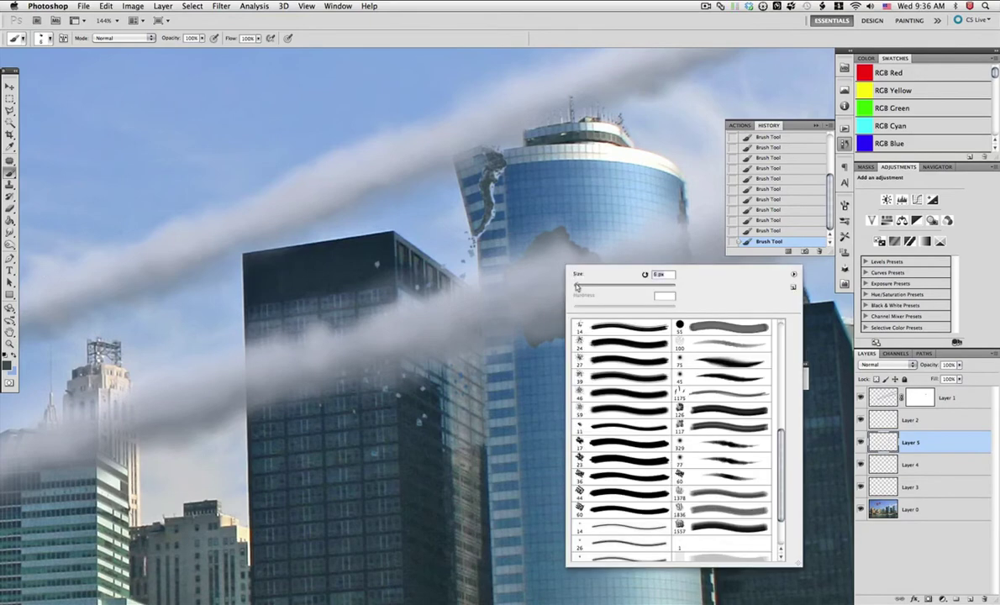
key(Return)
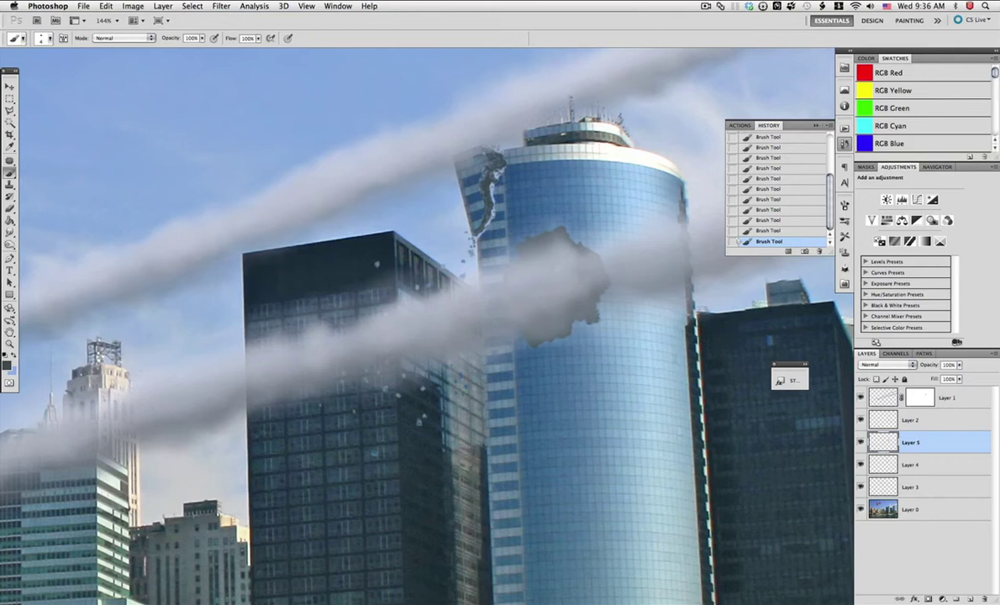
alt+click(524, 174)
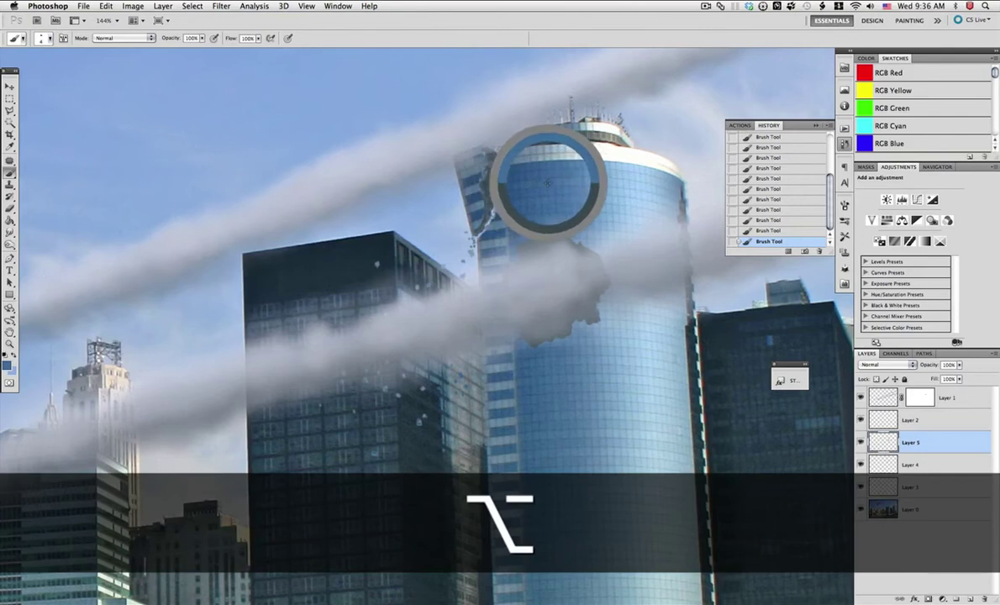
key(super+z)
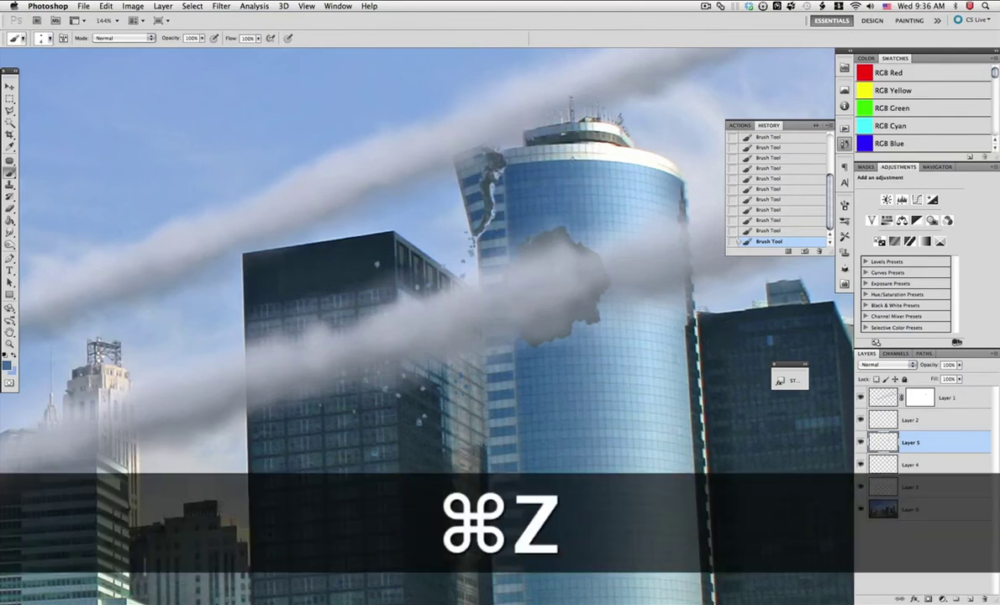
alt+click(547, 125)
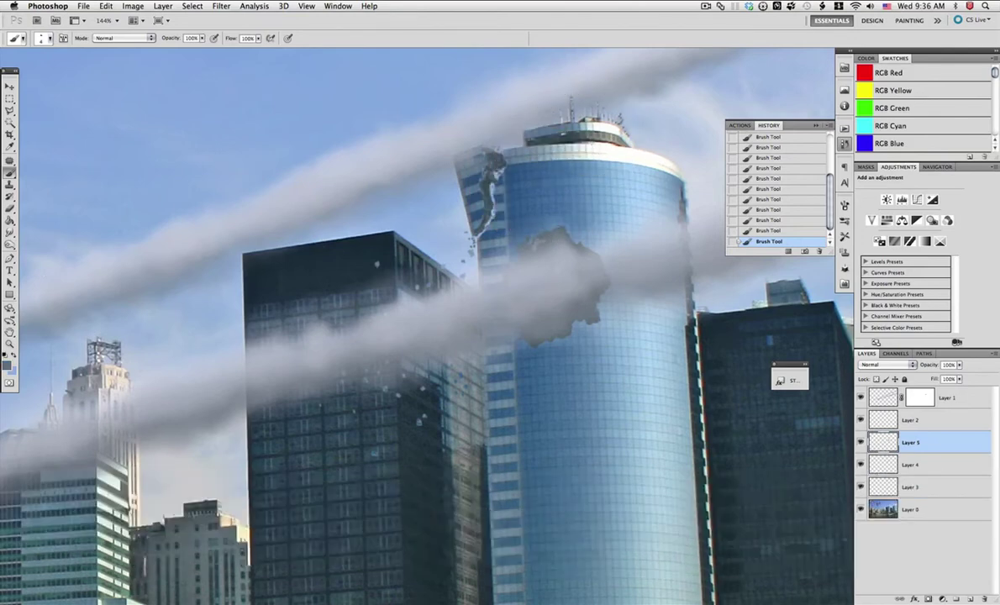
key(super+z)
Step: Set the brush to 1 px, sample lighter tones and paint fine broken-edge highlights around the hole's rim
right_click(544, 241)
drag(575, 254, 568, 254)
key(Return)
alt+click(532, 132)
alt+click(560, 285)
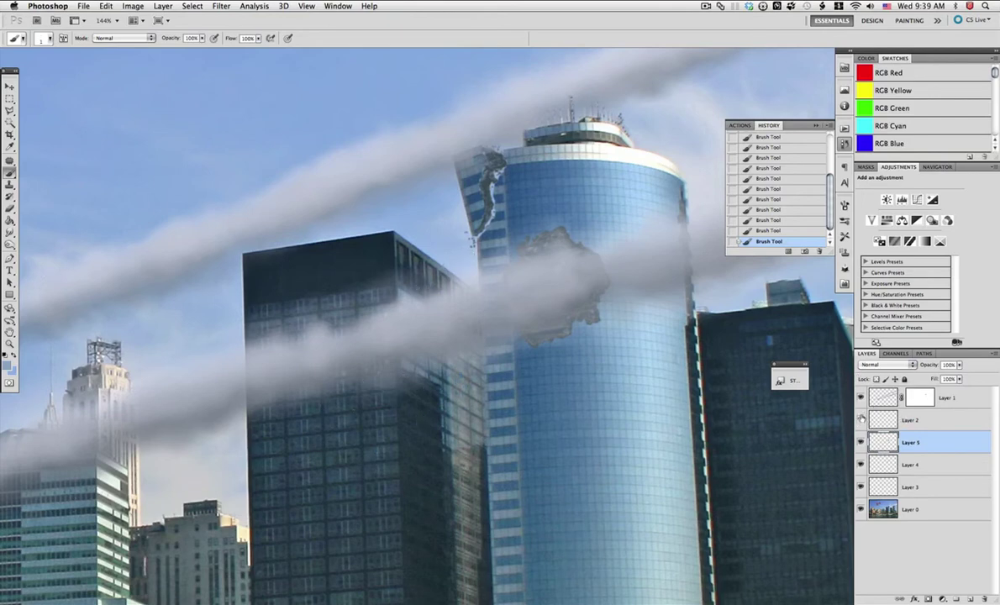
Step: On Layer 2, paint tiny blue debris specks below the hole, lock transparent pixels and sample a light tone from the crown for highlights
alt+click(888, 419)
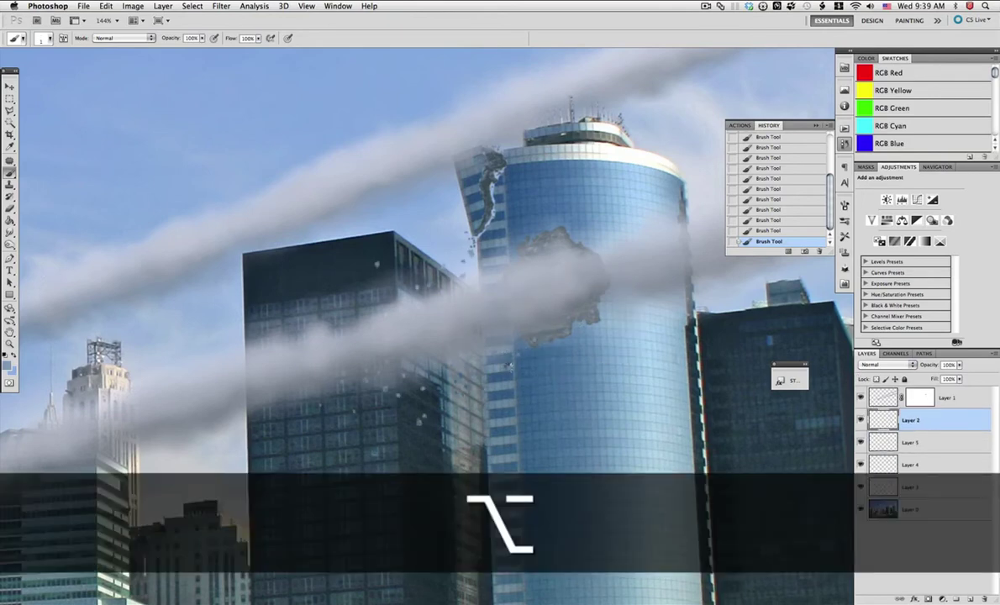
alt+click(473, 340)
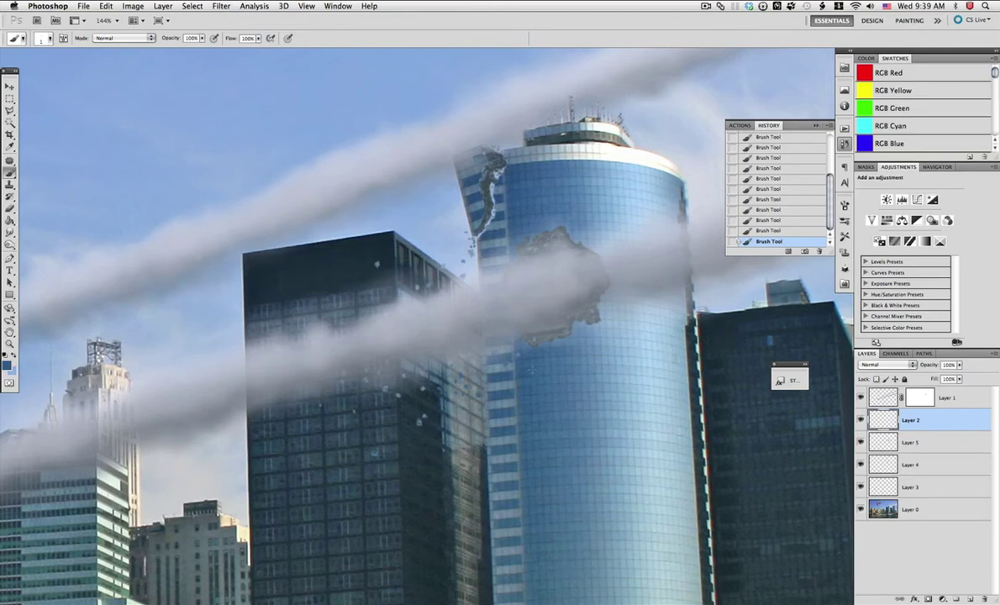
click(876, 380)
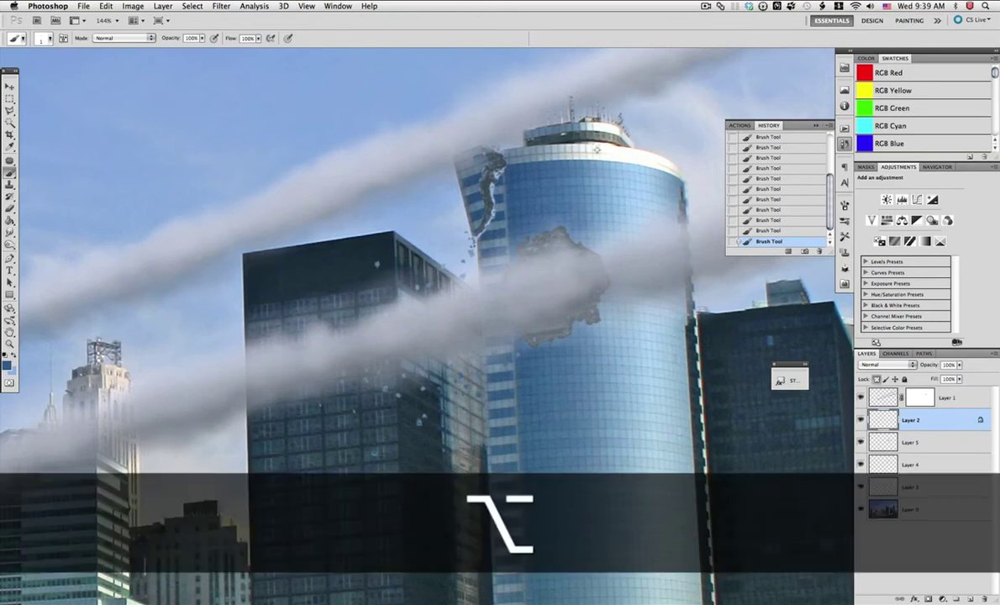
alt+click(593, 154)
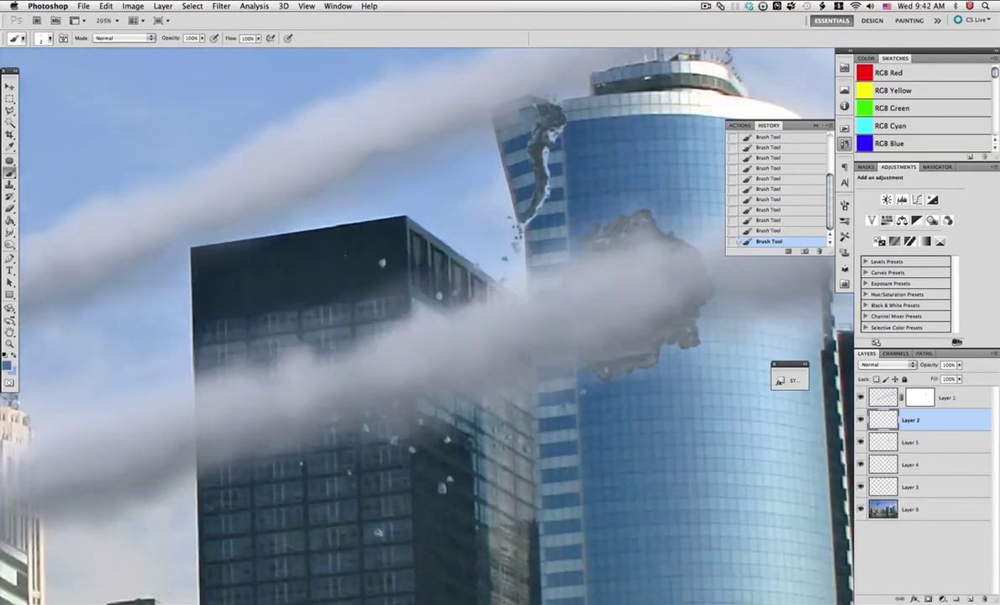
Step: With the 2 px brush, paint a larger blue debris chunk falling beside the crack's lower tip
right_click(456, 227)
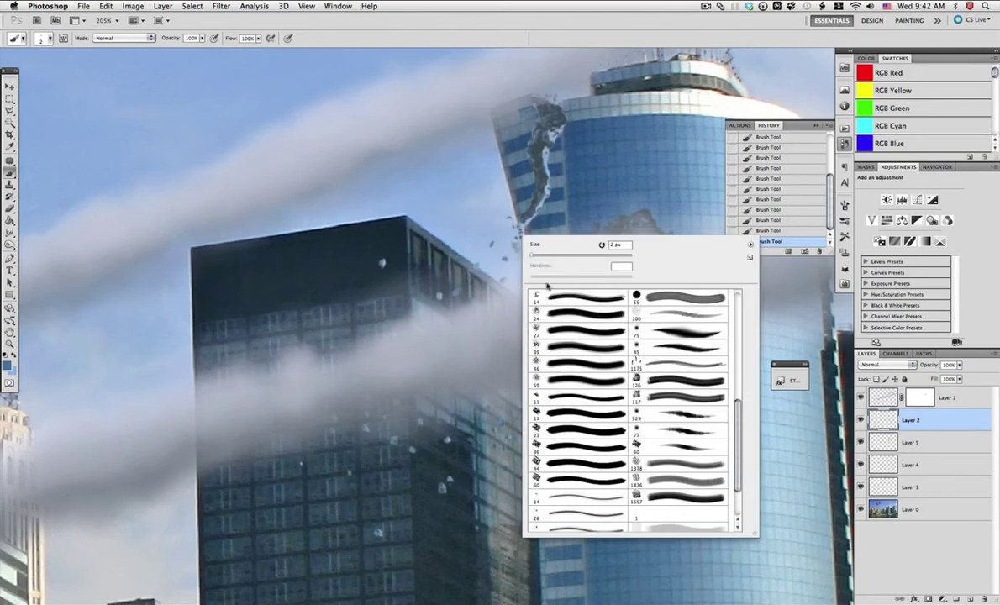
click(458, 227)
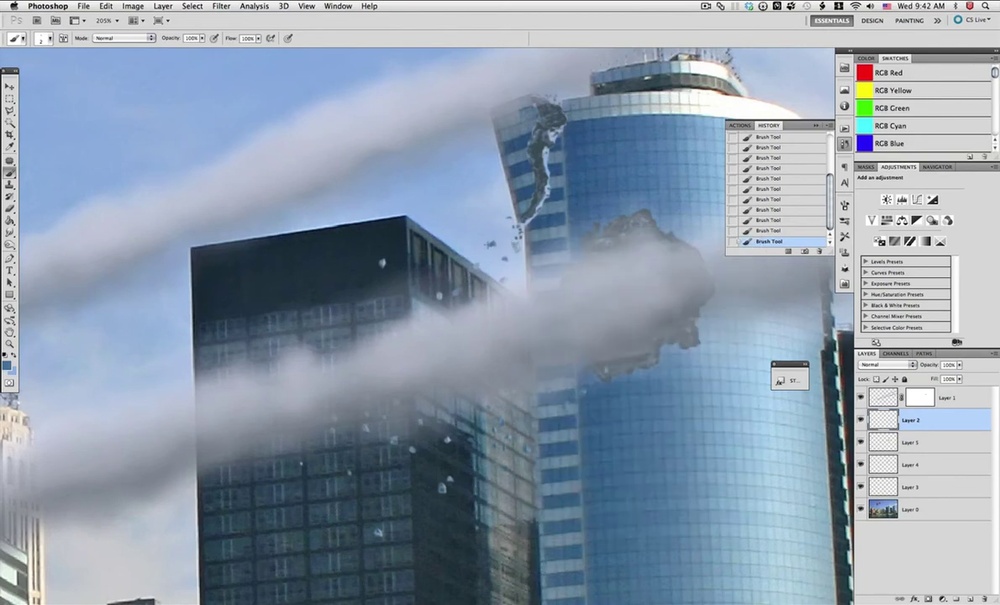
click(492, 239)
drag(487, 246, 493, 252)
key(alt)
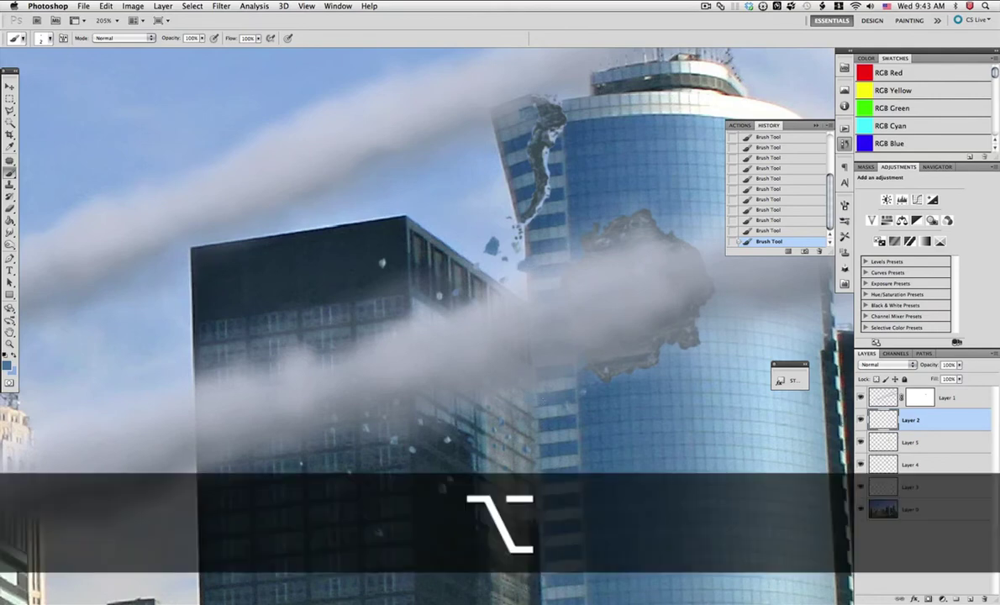
Step: Add more debris pieces near the hole in sampled tower colours, lock Layer 2's transparent pixels and add light highlights to them
alt+click(536, 420)
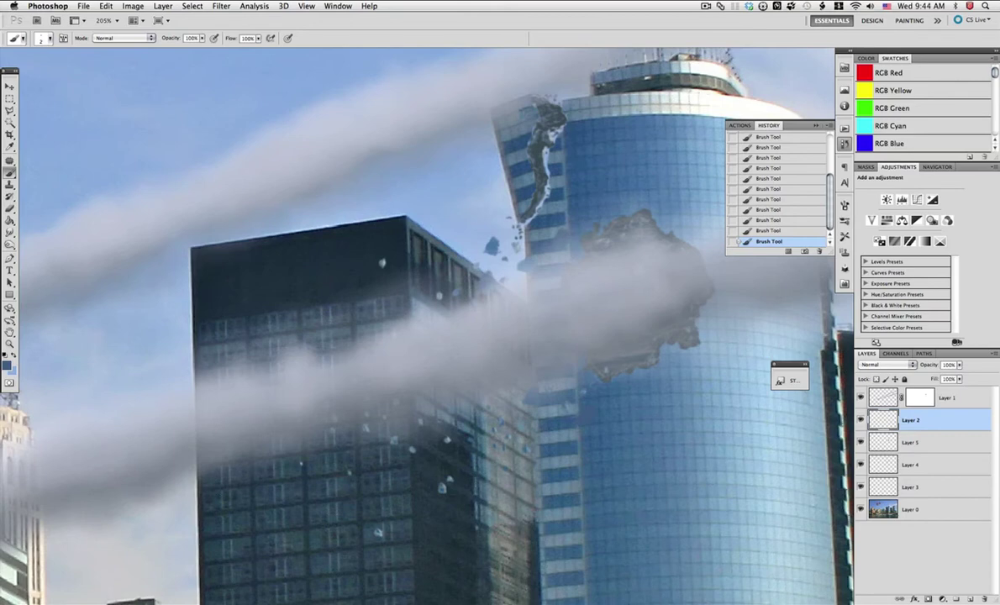
alt+click(613, 89)
key(slash)
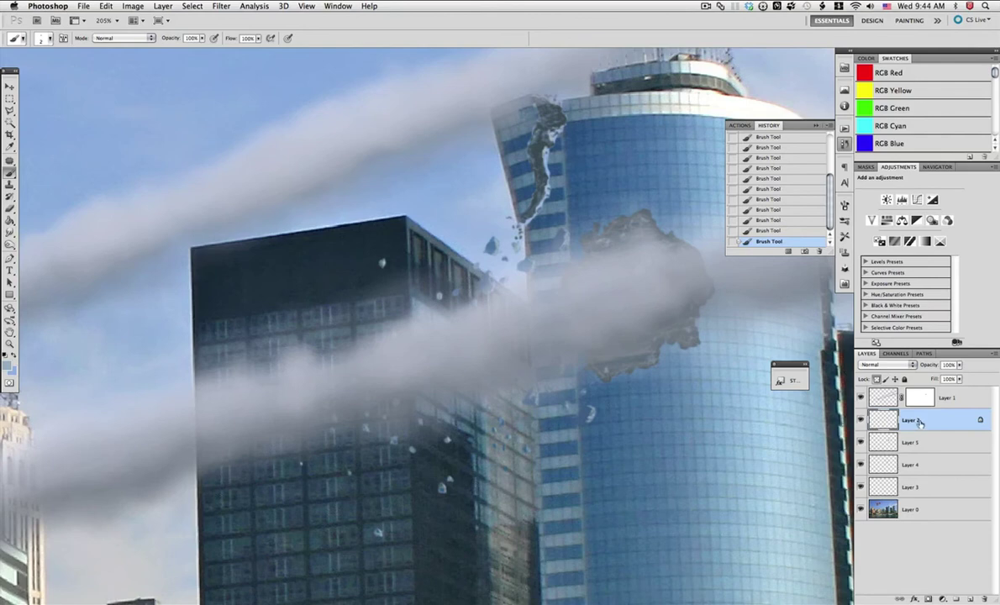
key(alt)
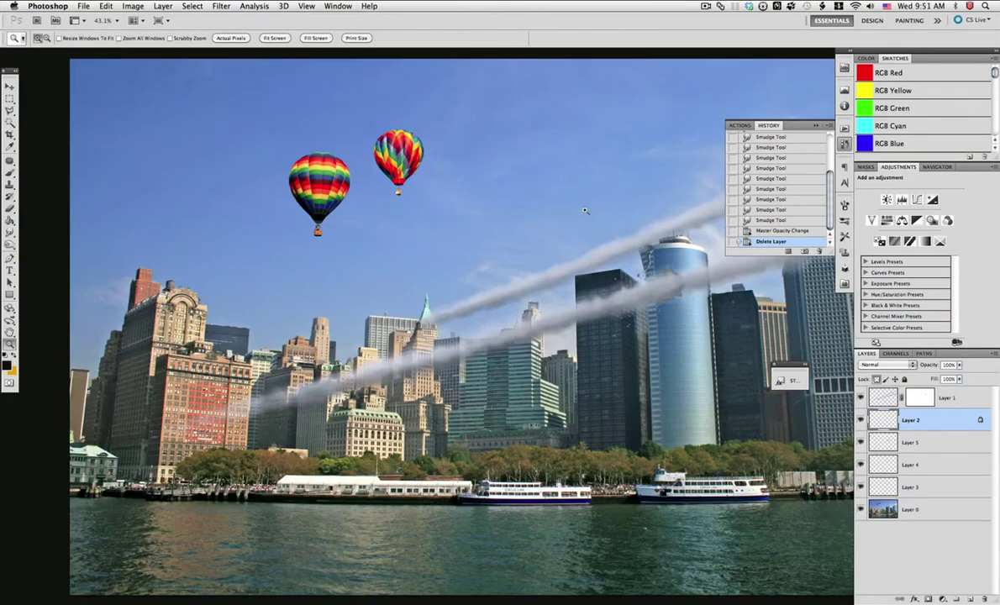
Step: Choose the Brush tool for the damaged tower and set the foreground colour to dark red and the background colour to orange
mouse_move(551, 210)
mouse_down()
mouse_move(588, 278)
mouse_move(712, 373)
mouse_up()
click(10, 173)
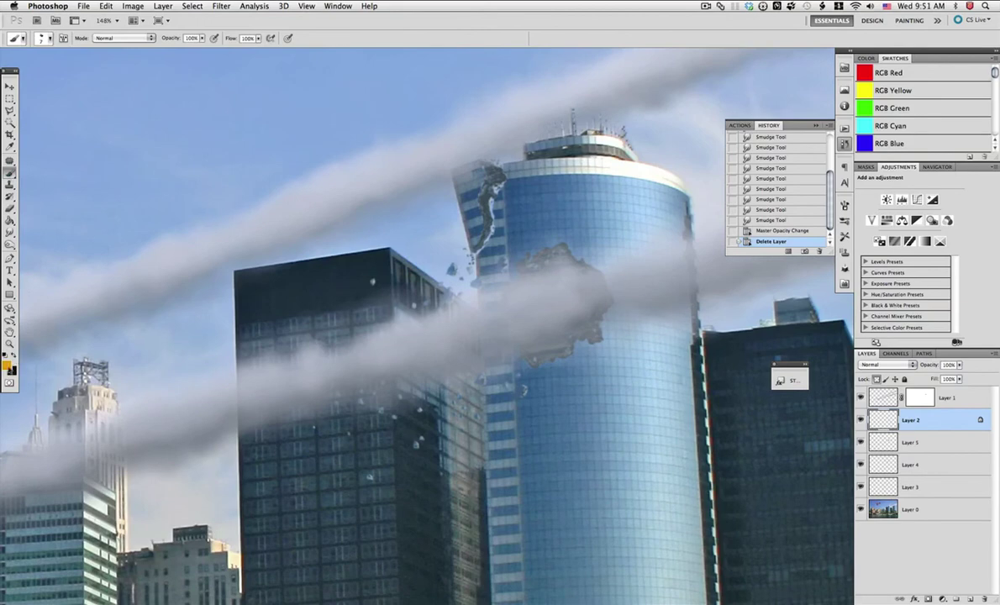
key(x)
click(7, 366)
drag(663, 134, 697, 131)
key(Return)
click(14, 356)
click(7, 365)
drag(698, 249, 684, 201)
click(787, 126)
Step: Undo the dab made on Layer 2, add a new layer and paint a red glow inside the hole's upper and lower edges
click(524, 390)
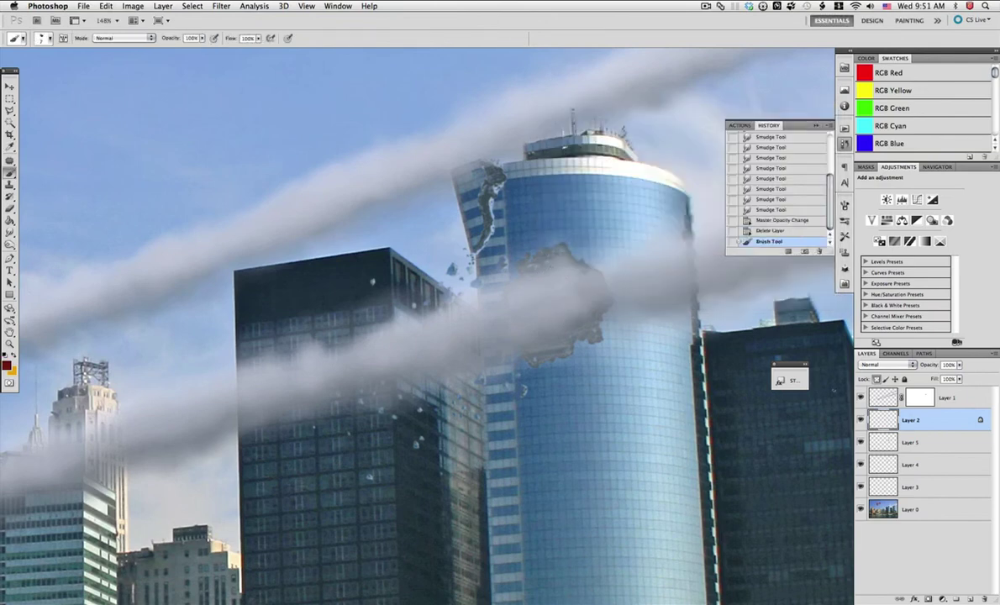
key(super+z)
click(970, 599)
mouse_move(542, 271)
mouse_down()
mouse_move(551, 269)
mouse_move(538, 270)
mouse_move(545, 292)
mouse_move(564, 272)
mouse_move(579, 284)
mouse_up()
drag(546, 332, 538, 346)
drag(542, 340, 559, 320)
Step: Reduce the brush to 2 px and extend the red glow across the hole and into the tower's crack
right_click(550, 299)
click(543, 343)
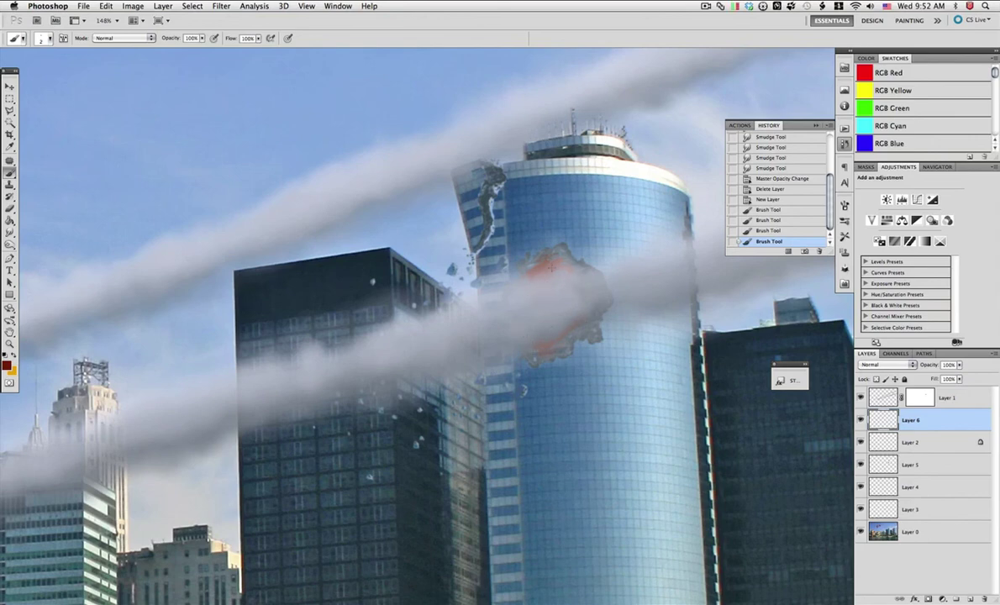
click(523, 271)
click(556, 284)
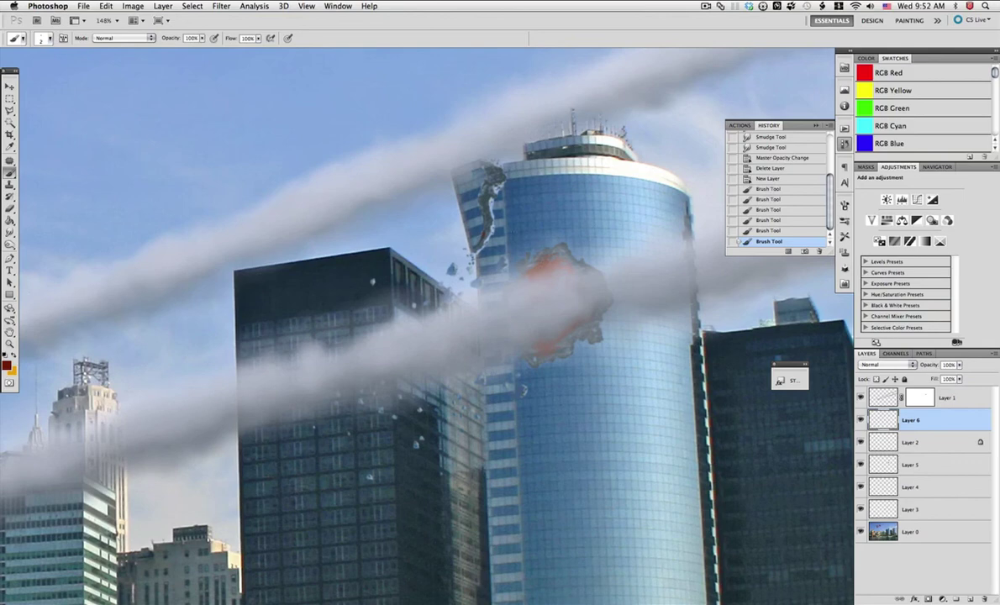
click(558, 285)
click(560, 287)
click(561, 289)
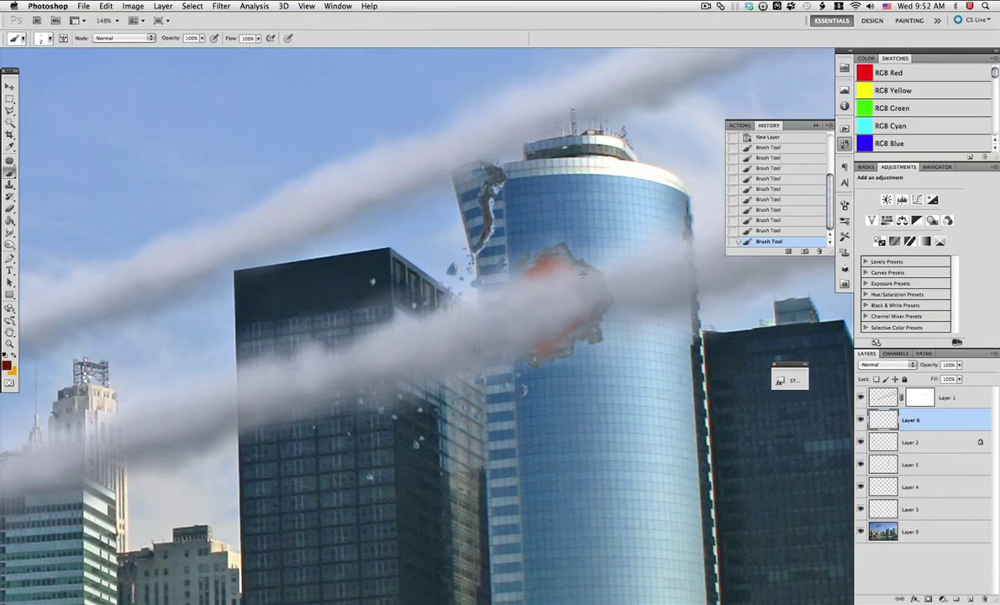
drag(596, 287, 600, 304)
Step: Set the glow layer's blending mode to Vivid Light and add another dark red stroke at the hole's edge
click(911, 364)
click(811, 455)
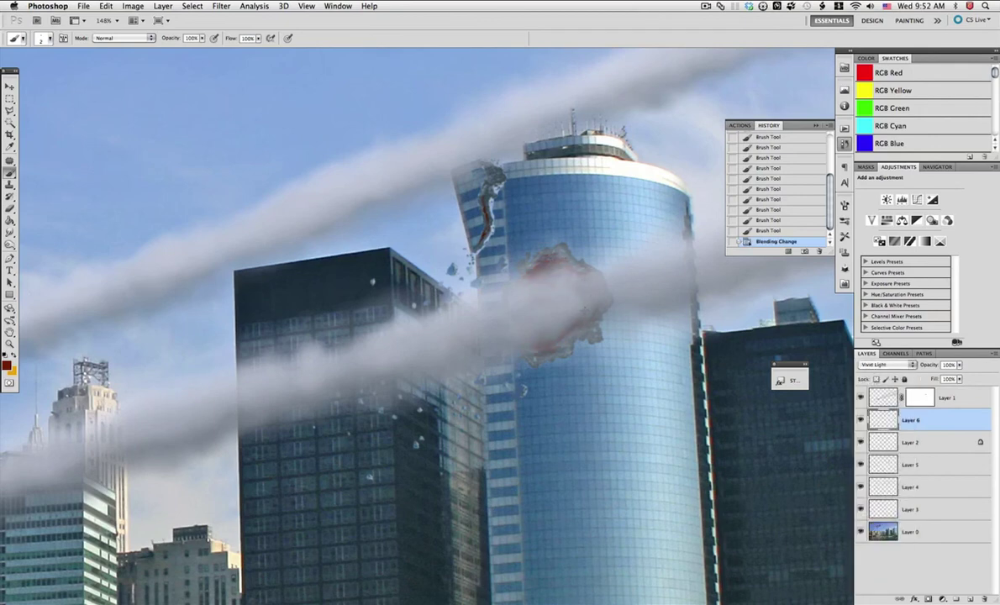
drag(595, 290, 590, 304)
Step: Switch the painting colour to orange and paint thin flame streaks around the hole's edges and inside the crack
click(13, 355)
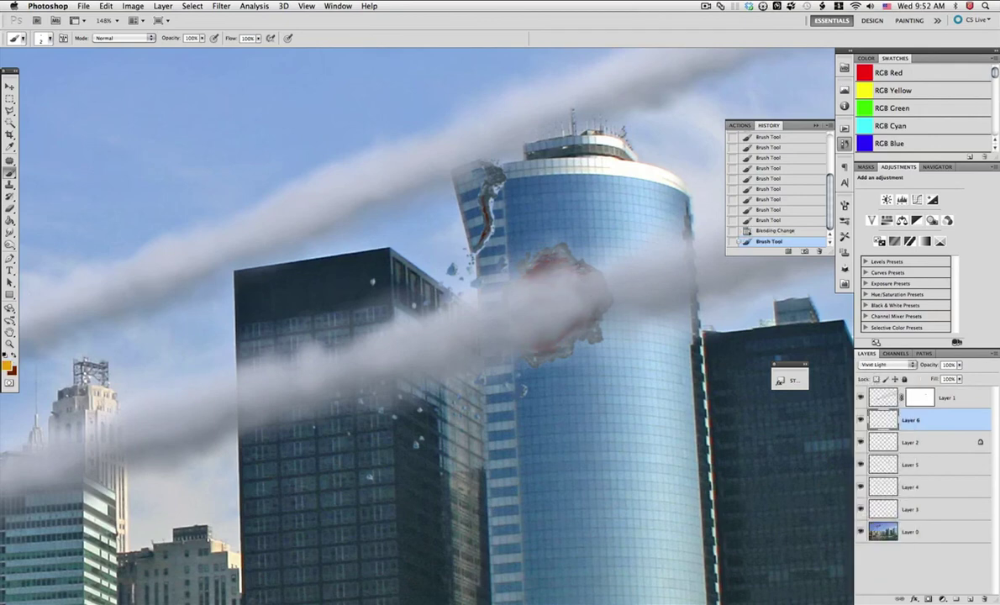
drag(537, 263, 548, 262)
drag(544, 268, 555, 260)
drag(551, 268, 565, 262)
drag(562, 270, 571, 264)
mouse_move(566, 269)
mouse_down()
mouse_move(581, 264)
mouse_move(536, 262)
mouse_up()
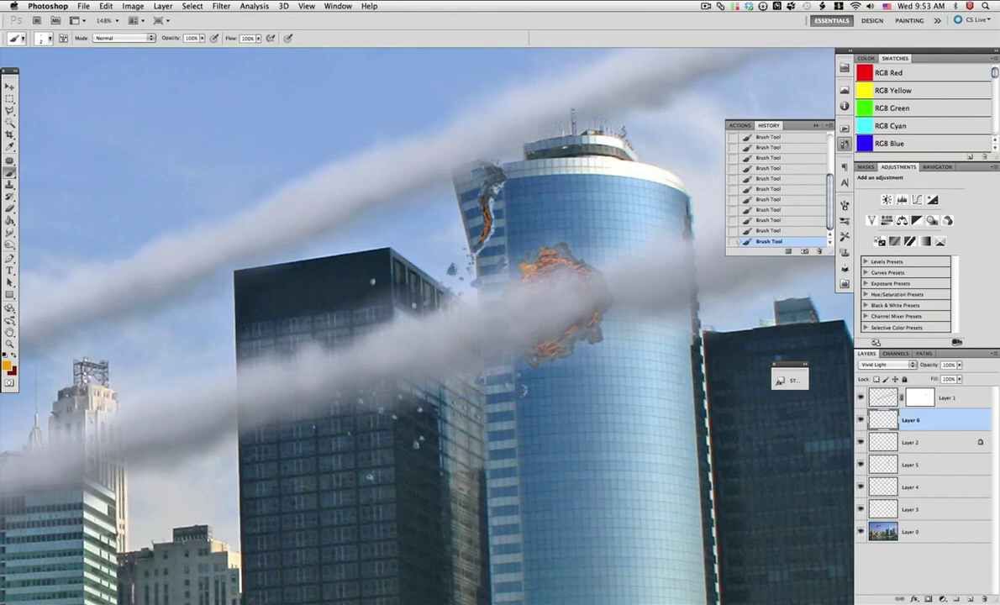
Step: Smudge the orange streaks around the hole and inside the crack into soft flames licking outward, adjusting the Smudge brush size
click(10, 232)
drag(531, 270, 516, 265)
drag(533, 262, 521, 257)
drag(693, 195, 729, 195)
drag(693, 185, 730, 185)
mouse_move(693, 175)
mouse_down()
mouse_move(729, 175)
mouse_move(729, 136)
mouse_up()
drag(693, 126, 729, 126)
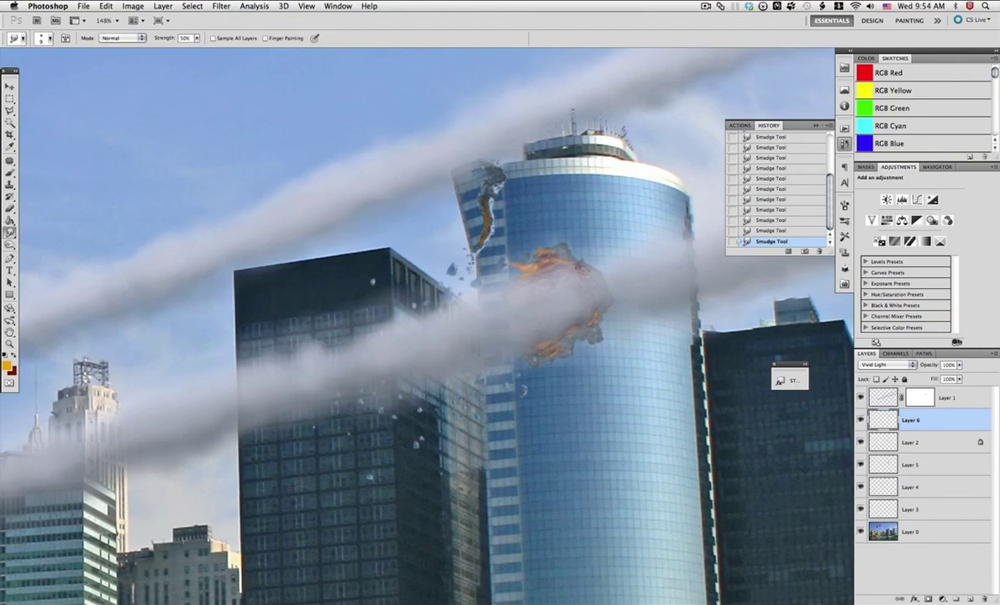
right_click(516, 252)
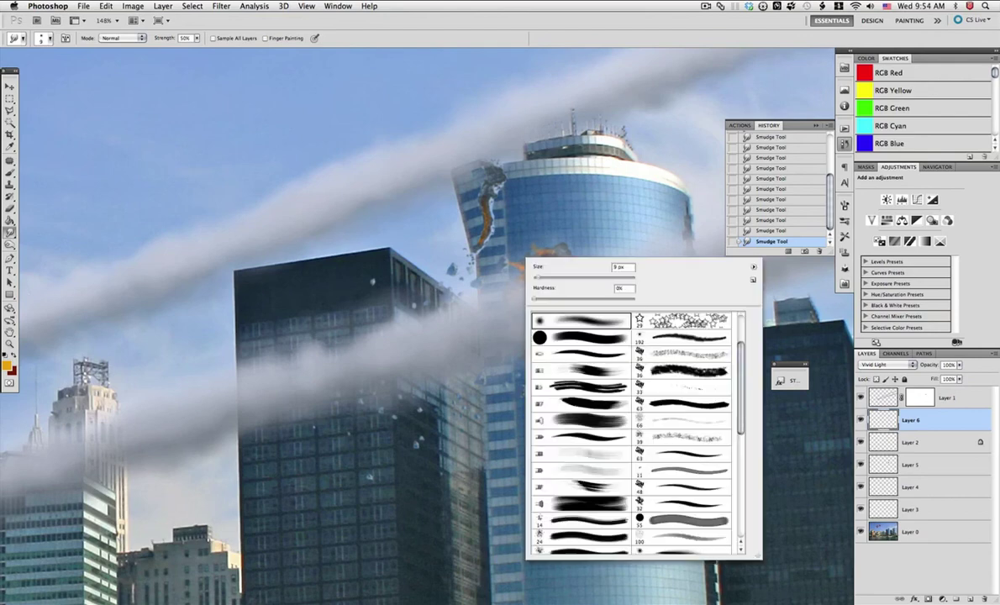
click(502, 261)
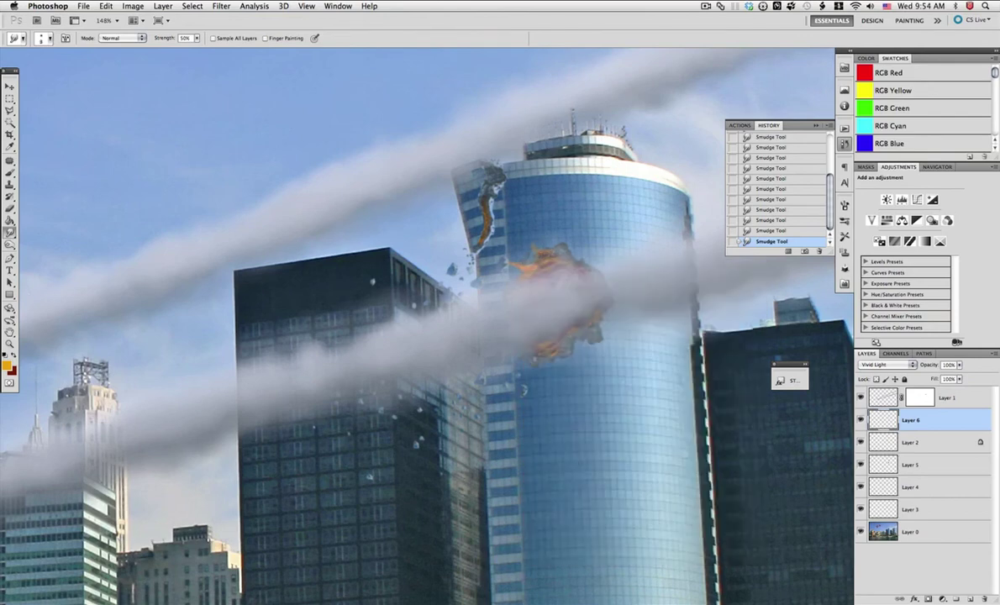